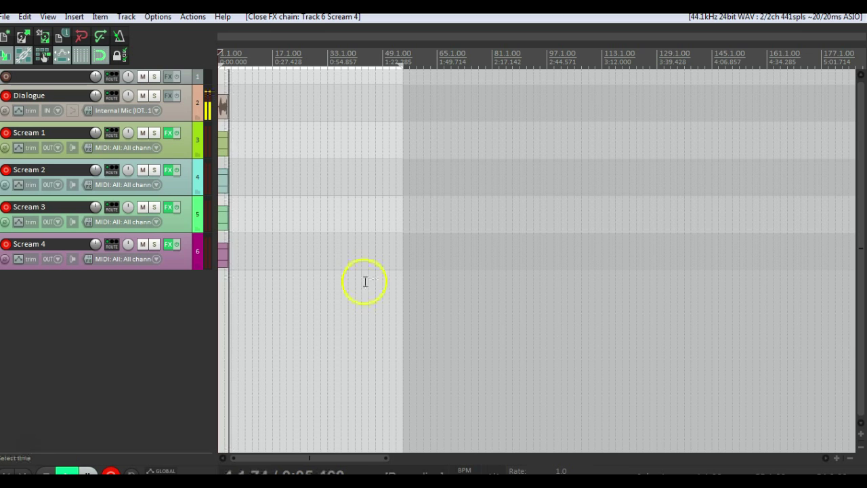
- Open Kontakt on the Scream 1 track, load Atonal Gliss Down Long from the Session 1 String FX folder and audition notes
{"action": "left_click", "coordinate": [169, 133]}
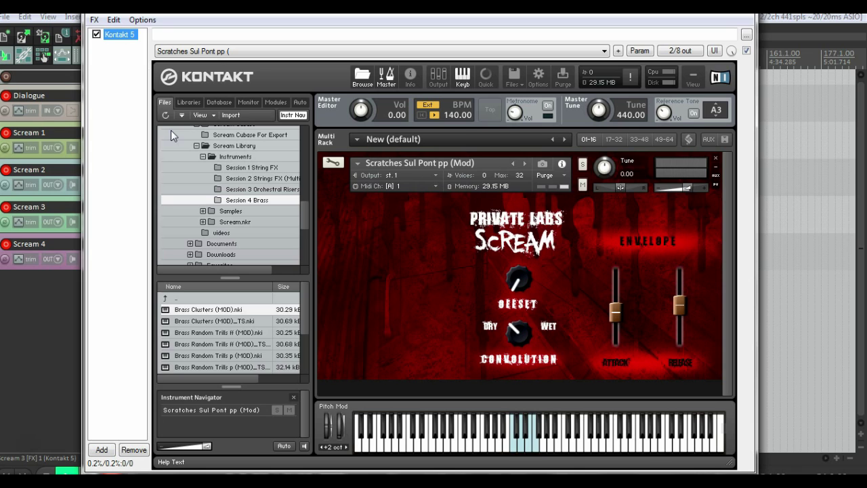
{"action": "left_click", "coordinate": [239, 168]}
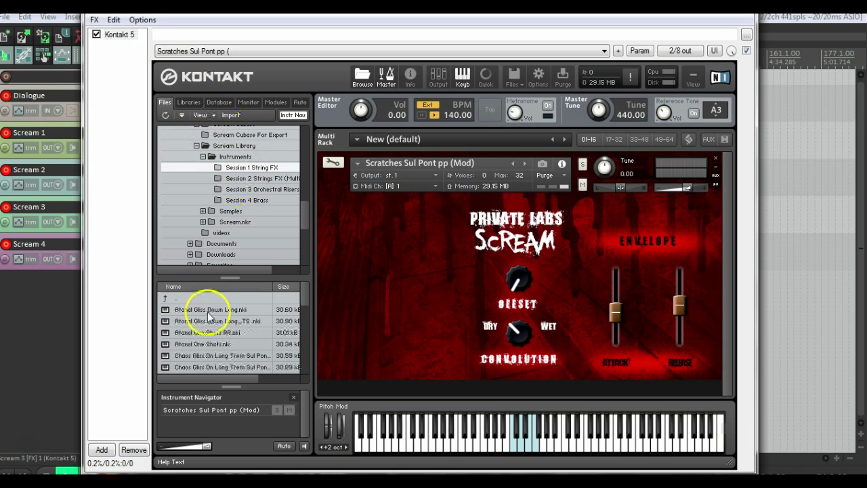
{"action": "left_click_drag", "start_coordinate": [209, 311], "coordinate": [459, 246]}
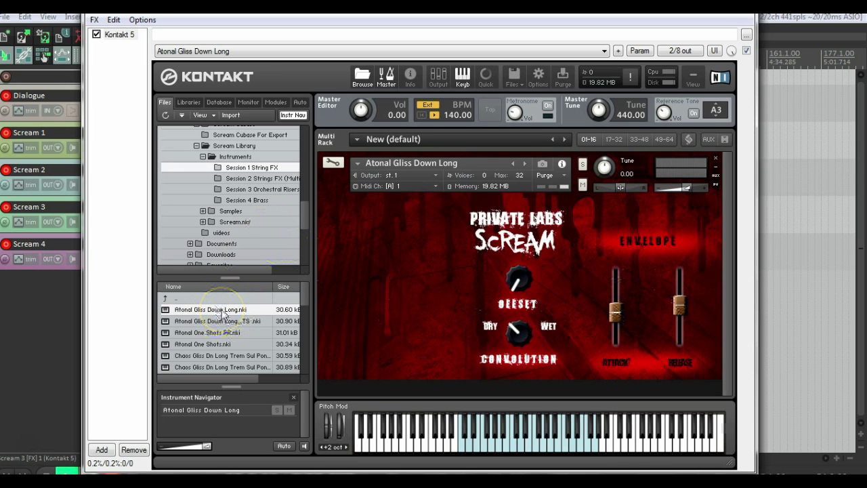
{"action": "left_click", "coordinate": [513, 444]}
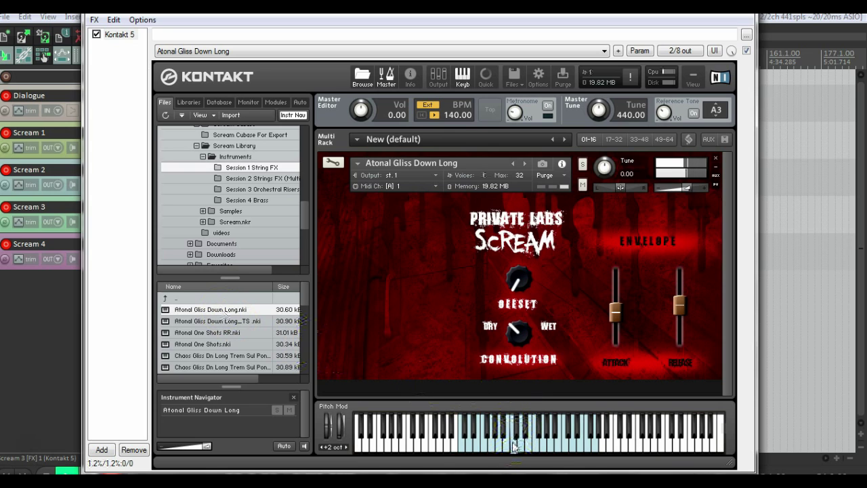
{"action": "left_click", "coordinate": [546, 441]}
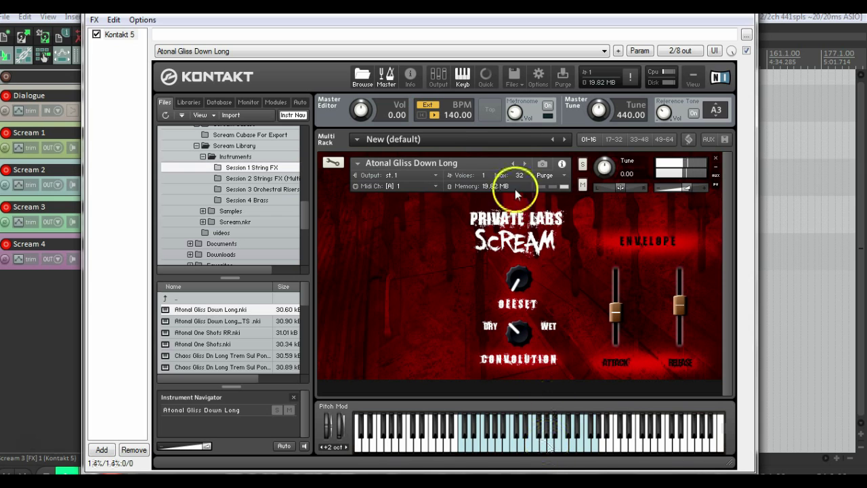
- Switch to the Atonal Gliss Down Long_TS instrument and audition several notes in its playable range
{"action": "left_click", "coordinate": [523, 165]}
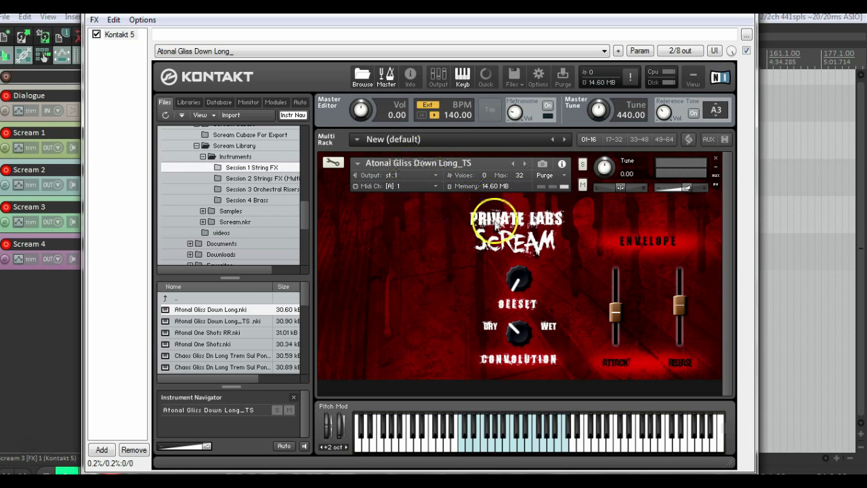
{"action": "left_click", "coordinate": [499, 434]}
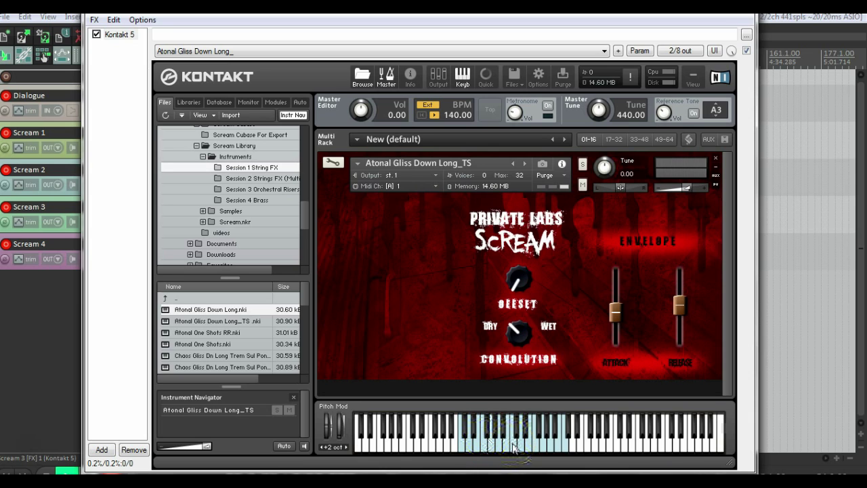
{"action": "left_click", "coordinate": [514, 453]}
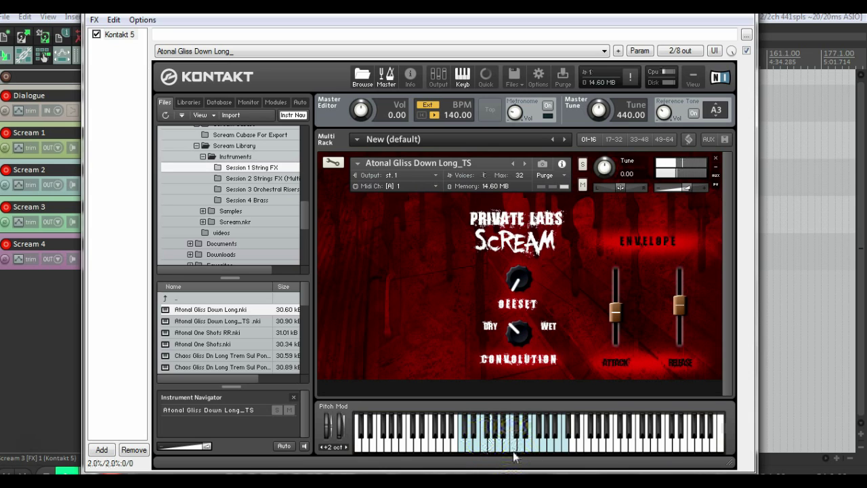
{"action": "left_click", "coordinate": [532, 449]}
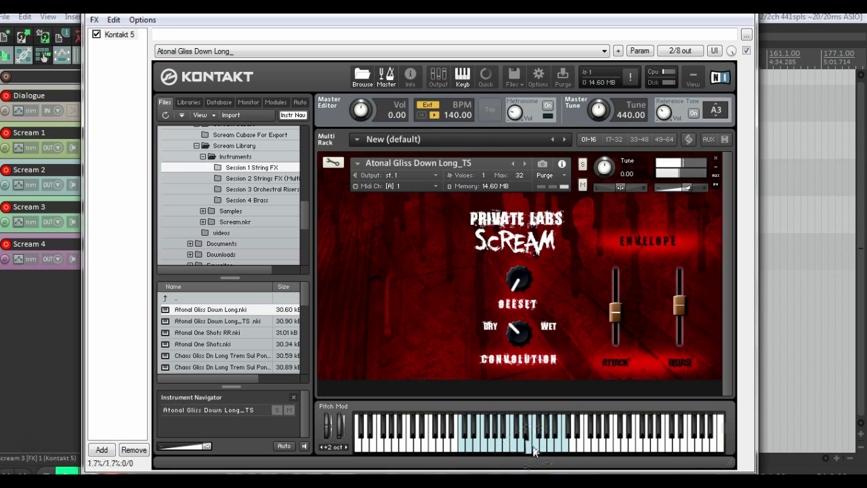
{"action": "left_click", "coordinate": [549, 446]}
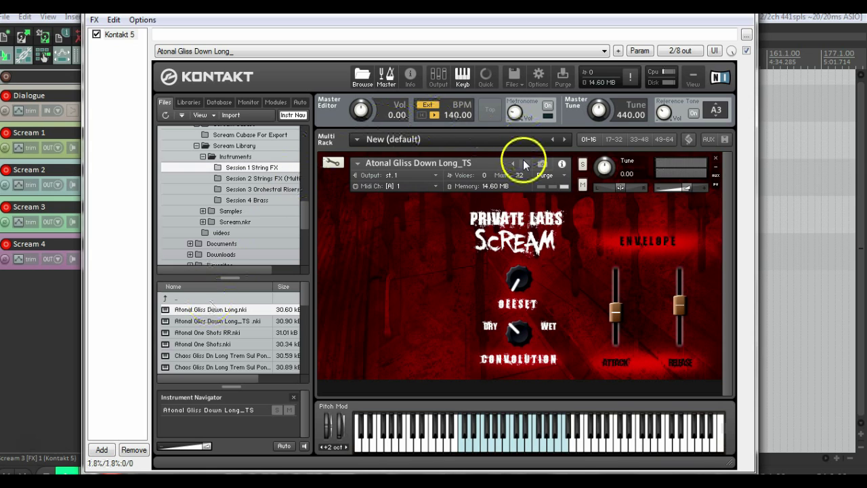
- Switch to the Atonal One Shots RR instrument and audition its round-robin notes
{"action": "left_click", "coordinate": [524, 163]}
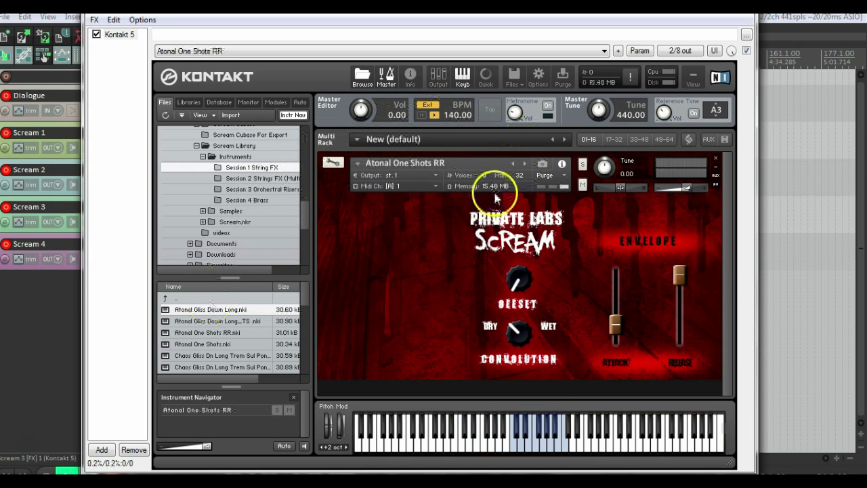
{"action": "left_click", "coordinate": [530, 444]}
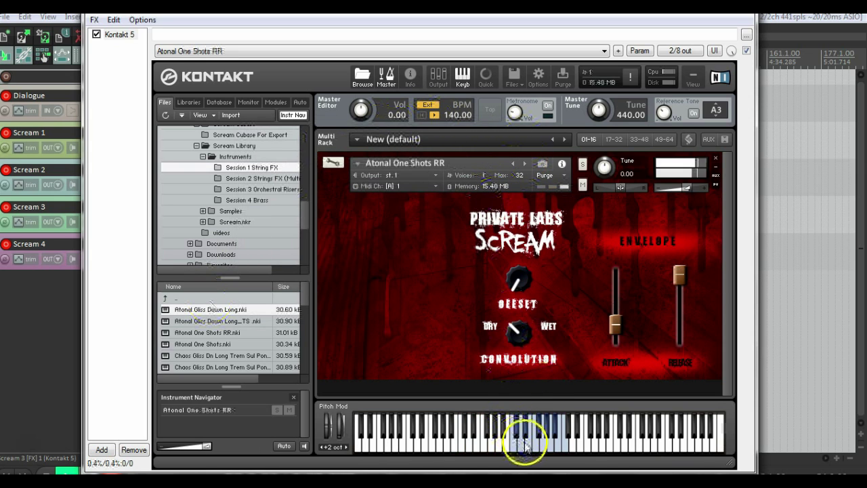
{"action": "mouse_move", "coordinate": [529, 443]}
{"action": "left_mouse_down"}
{"action": "mouse_move", "coordinate": [566, 450]}
{"action": "mouse_move", "coordinate": [522, 444]}
{"action": "mouse_move", "coordinate": [546, 426]}
{"action": "left_mouse_up"}
- Switch to the Atonal One Shots instrument and play notes from the lower and middle part of its range
{"action": "left_click", "coordinate": [525, 164]}
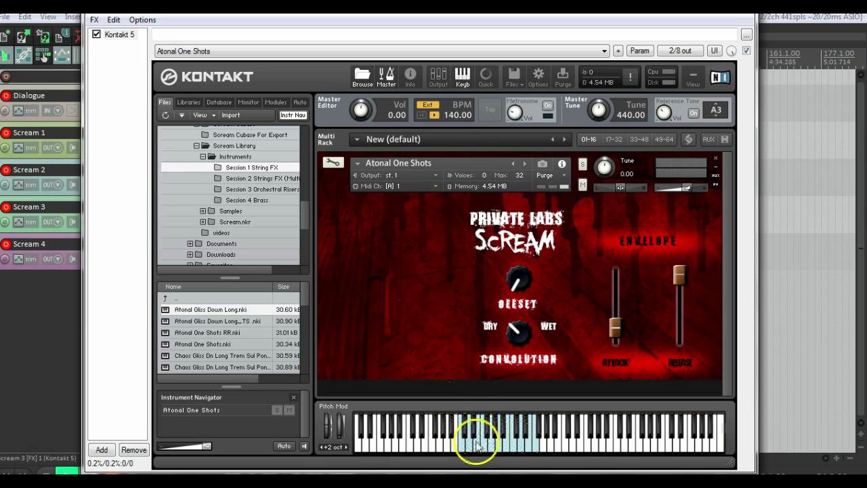
{"action": "left_click", "coordinate": [490, 446]}
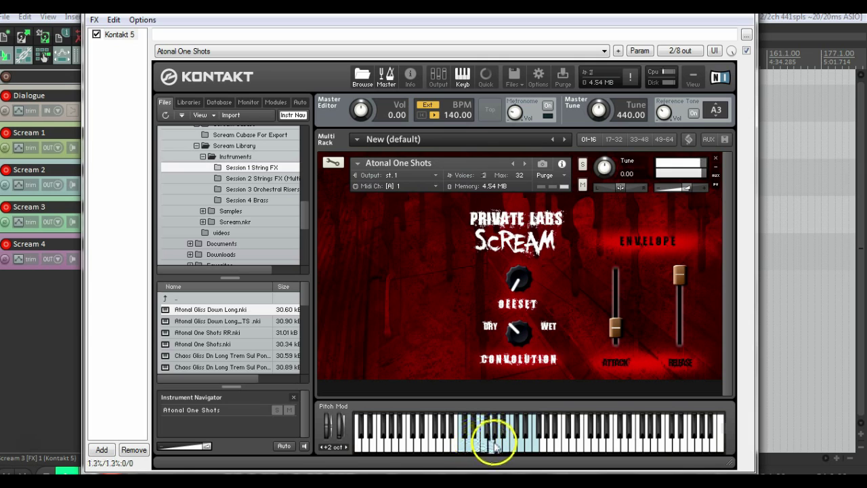
{"action": "left_click", "coordinate": [518, 442]}
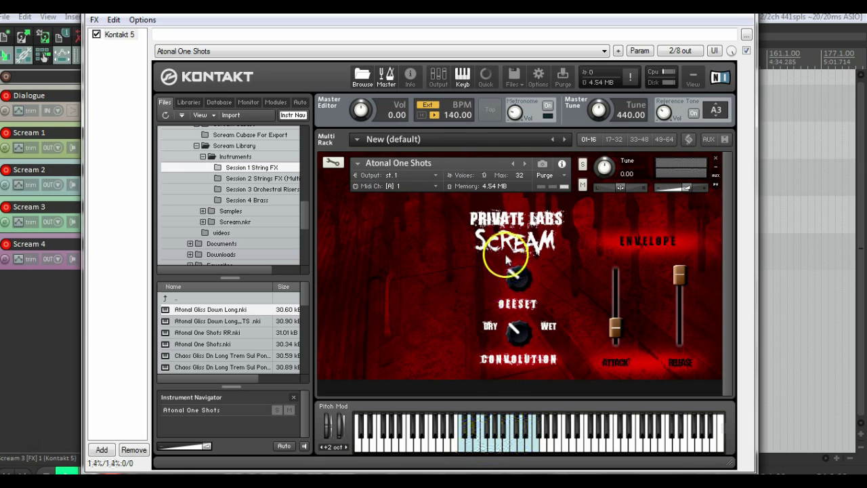
- Set the Offset slightly above minimum and turn Convolution further toward Dry, auditioning Atonal One Shots with the changed settings
{"action": "left_click_drag", "start_coordinate": [504, 256], "coordinate": [502, 265]}
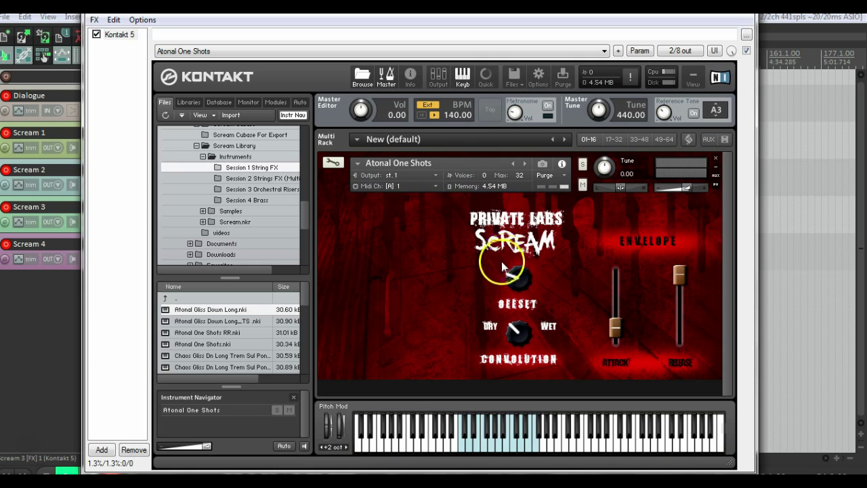
{"action": "left_click", "coordinate": [513, 446]}
{"action": "left_click_drag", "start_coordinate": [517, 281], "coordinate": [517, 284]}
{"action": "left_click_drag", "start_coordinate": [516, 328], "coordinate": [515, 339]}
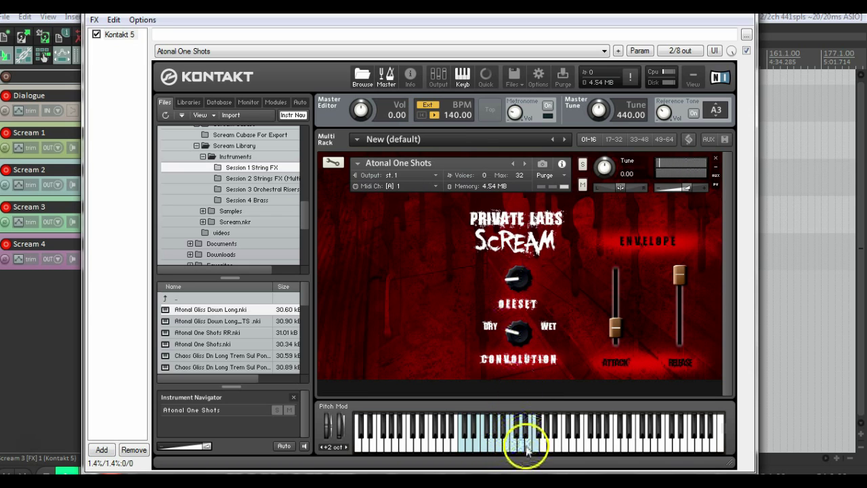
{"action": "left_click", "coordinate": [527, 445]}
{"action": "left_click", "coordinate": [492, 448]}
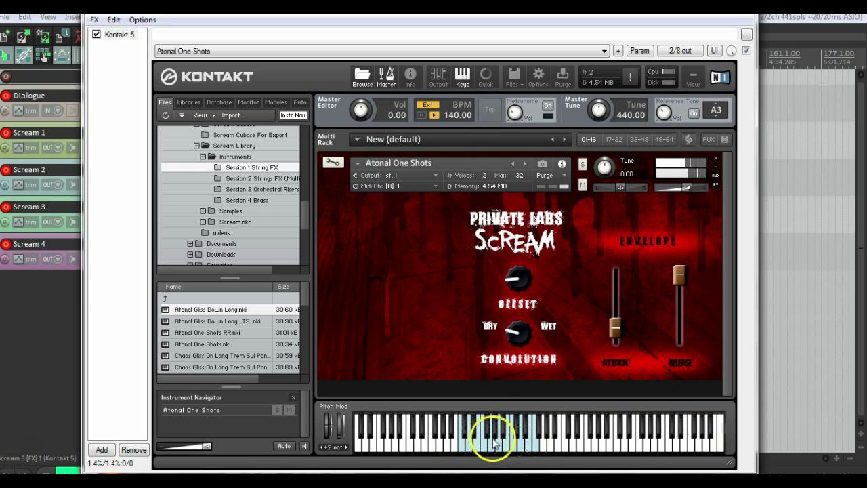
- Switch to the Chaos Gliss Dn Long Trem Sul Pont instrument and audition a low and a high note
{"action": "left_click", "coordinate": [524, 166]}
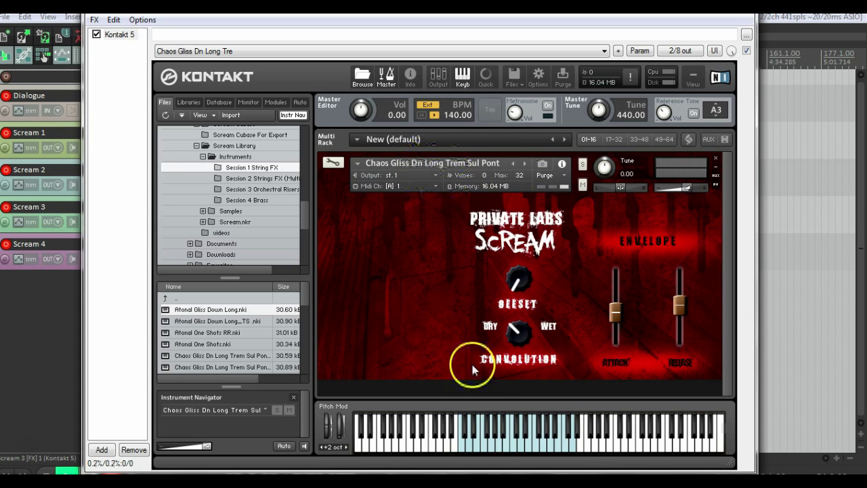
{"action": "left_click", "coordinate": [498, 444]}
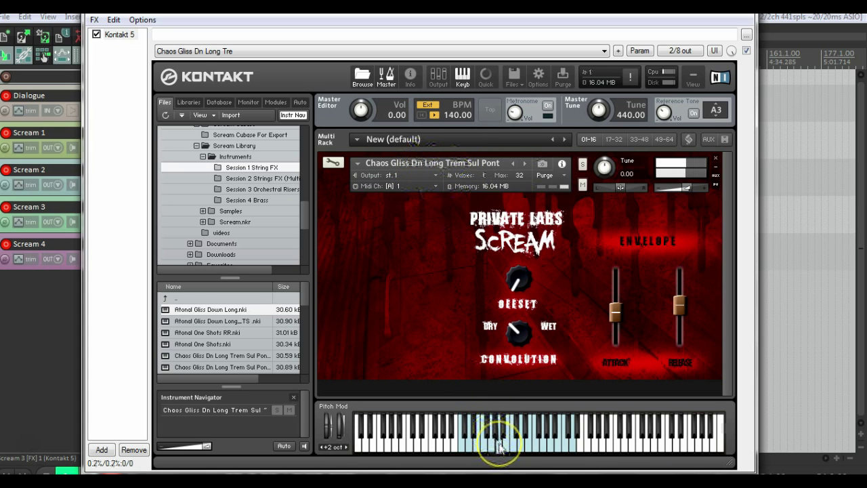
{"action": "left_click", "coordinate": [551, 449]}
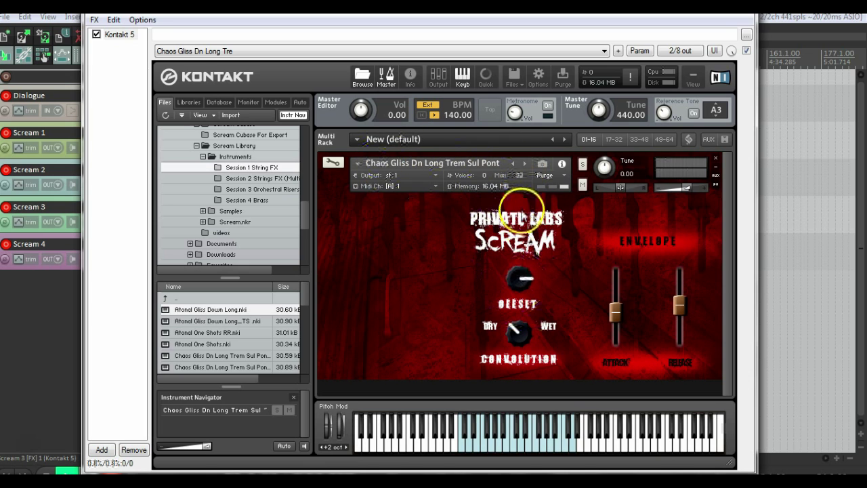
- Audition Chaos Gliss Dn Long Trem Sul Pont with a high Offset, and reduce the Offset slightly to compare the notes
{"action": "left_click", "coordinate": [538, 442]}
{"action": "left_click_drag", "start_coordinate": [522, 277], "coordinate": [520, 290]}
{"action": "left_click", "coordinate": [549, 445]}
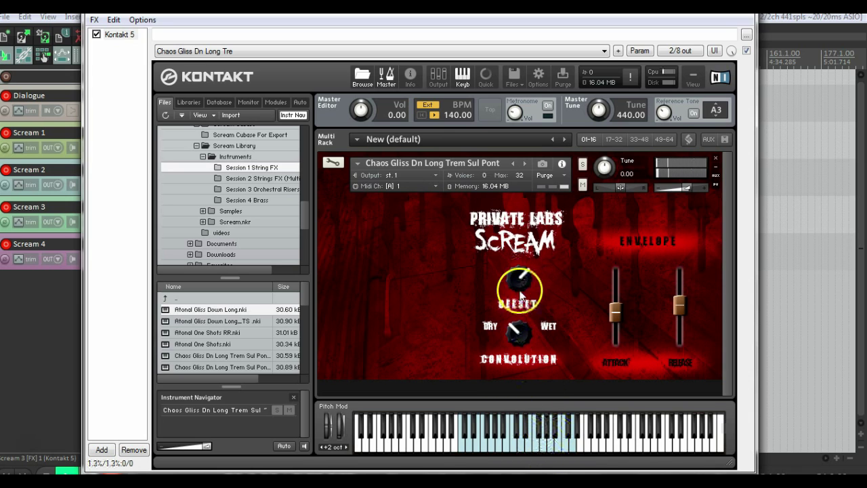
{"action": "left_click", "coordinate": [535, 445]}
{"action": "left_click", "coordinate": [553, 444]}
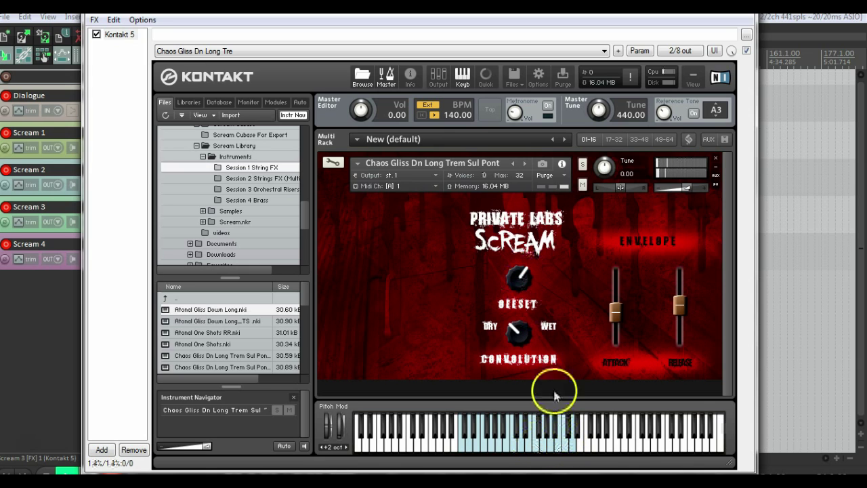
{"action": "left_click", "coordinate": [547, 441]}
- Raise the envelope's Attack slider and play a run of notes to hear the slower onset
{"action": "left_click_drag", "start_coordinate": [615, 312], "coordinate": [614, 264]}
{"action": "left_click", "coordinate": [527, 444]}
{"action": "left_click_drag", "start_coordinate": [526, 444], "coordinate": [564, 444]}
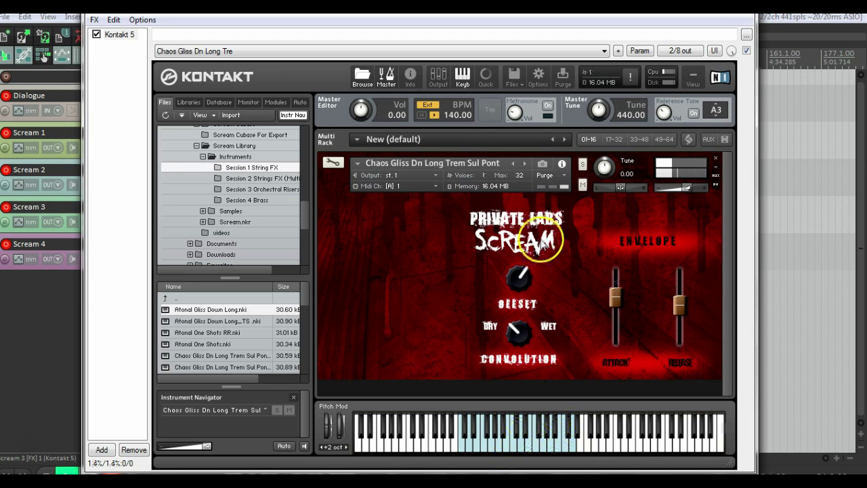
- Skip past the Trem Sul Pont_TS version to Chaos Gliss Dn Long Trem and audition notes across its mapped range
{"action": "left_click", "coordinate": [523, 163]}
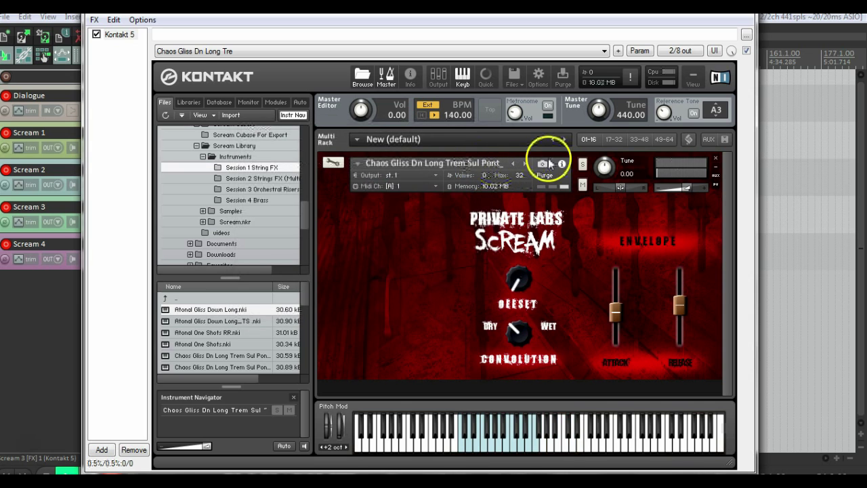
{"action": "left_click", "coordinate": [524, 163]}
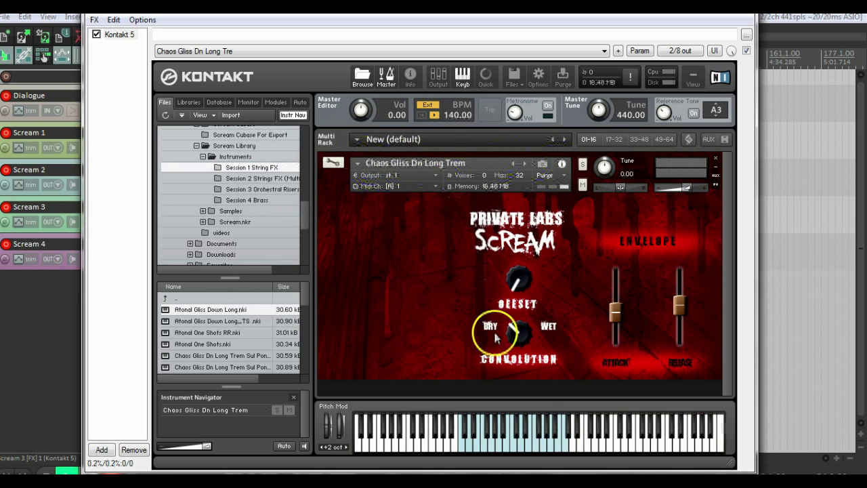
{"action": "left_click", "coordinate": [505, 444]}
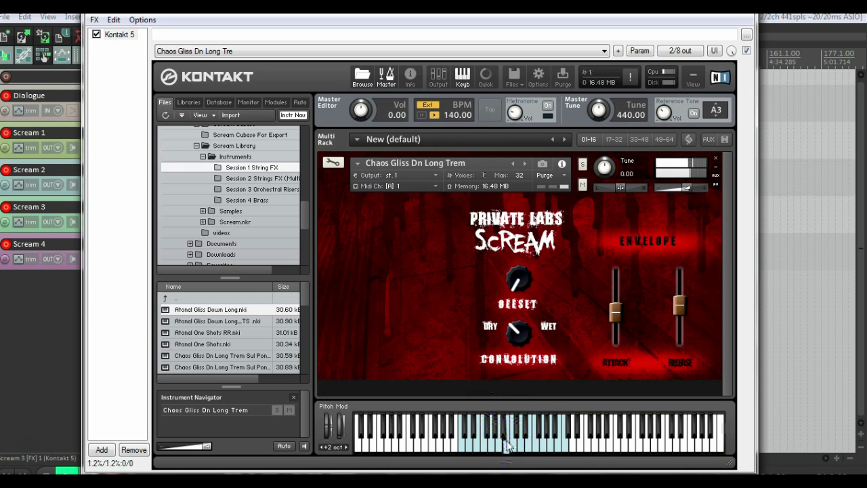
{"action": "left_click", "coordinate": [542, 440]}
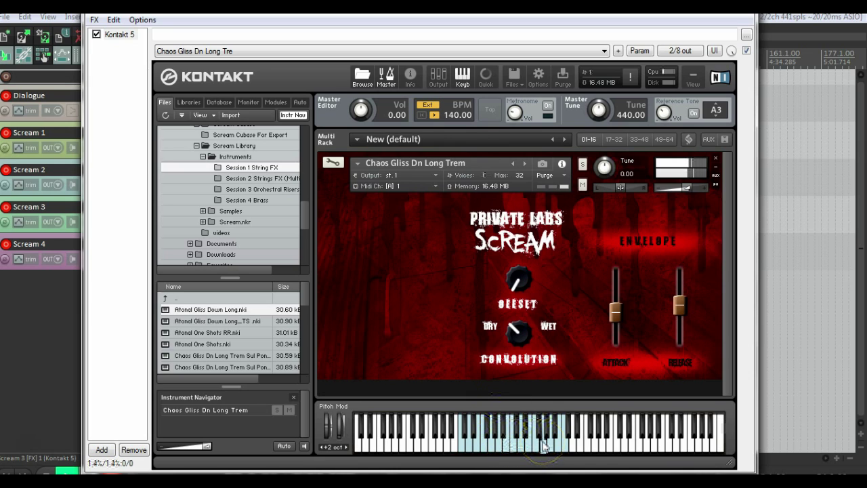
{"action": "left_click", "coordinate": [566, 440]}
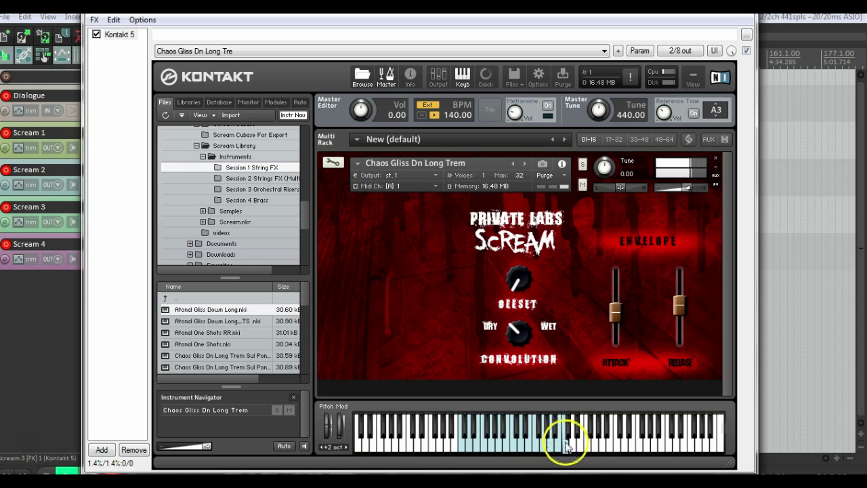
{"action": "left_click", "coordinate": [576, 429]}
{"action": "left_click", "coordinate": [374, 446]}
{"action": "left_click", "coordinate": [566, 415]}
{"action": "left_click", "coordinate": [466, 433]}
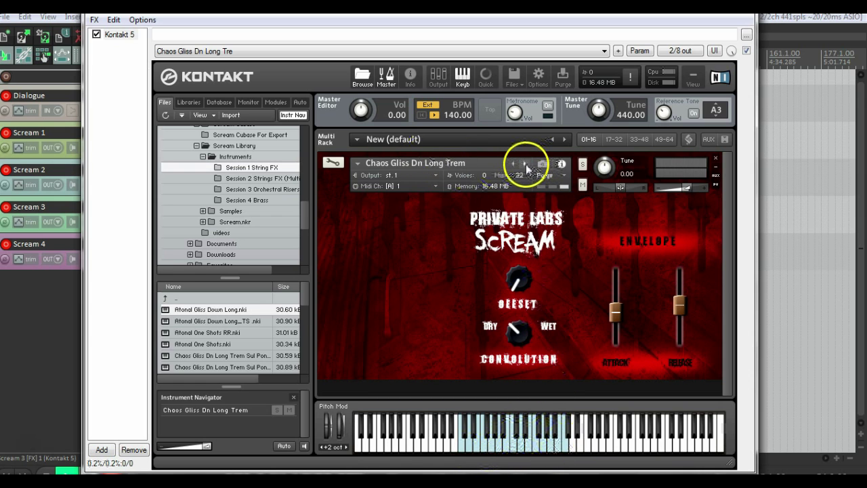
- Advance to the Chaos Gliss Up Long instrument and audition its notes with the Offset raised
{"action": "left_click", "coordinate": [525, 164]}
{"action": "left_click", "coordinate": [525, 164]}
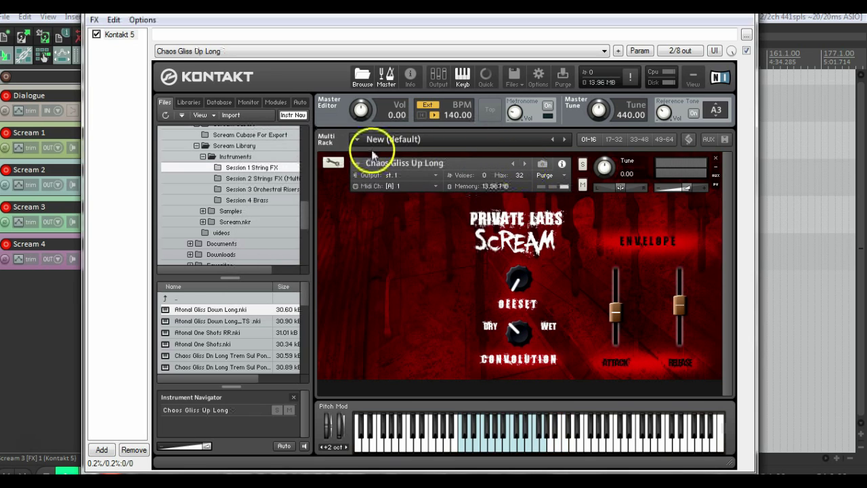
{"action": "left_click", "coordinate": [504, 447]}
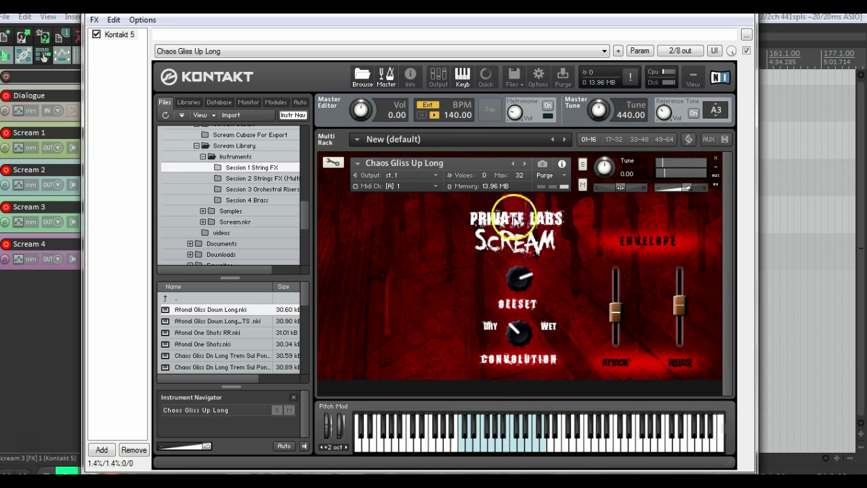
{"action": "left_click", "coordinate": [521, 444]}
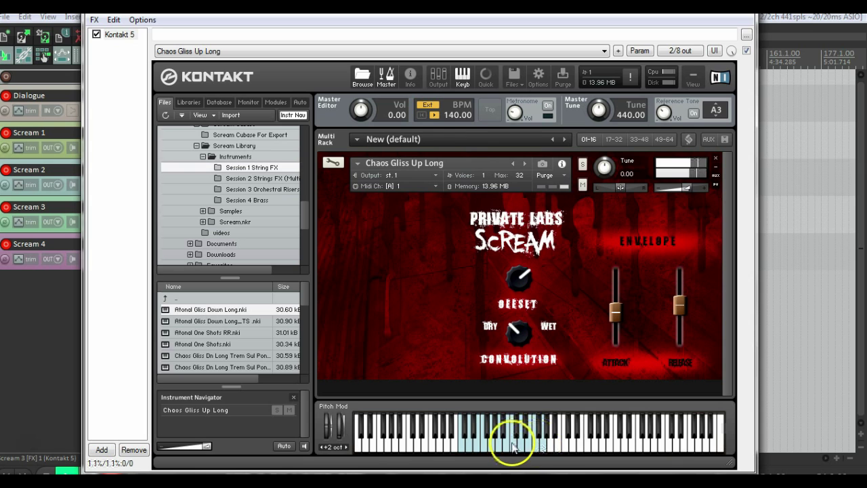
- Switch to the Chaos Gliss Up Long_TS instrument and audition notes with the Offset raised
{"action": "left_click", "coordinate": [525, 167]}
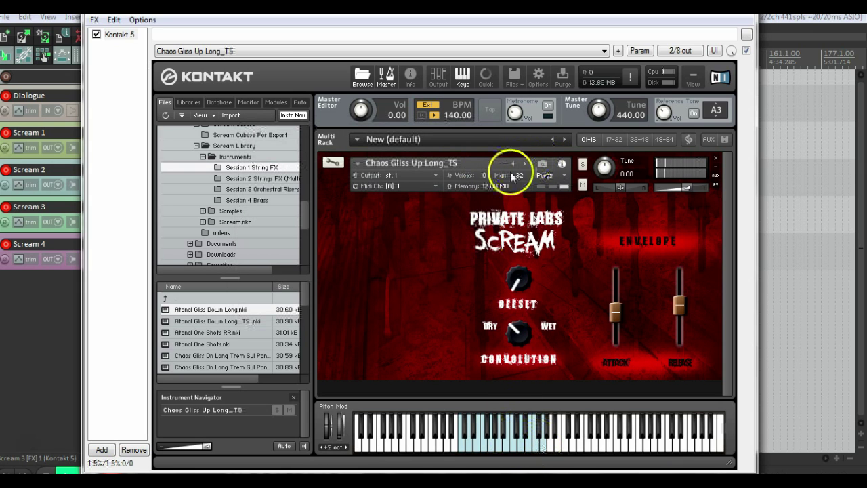
{"action": "left_click", "coordinate": [521, 444]}
{"action": "left_click", "coordinate": [530, 443]}
{"action": "left_click", "coordinate": [469, 441]}
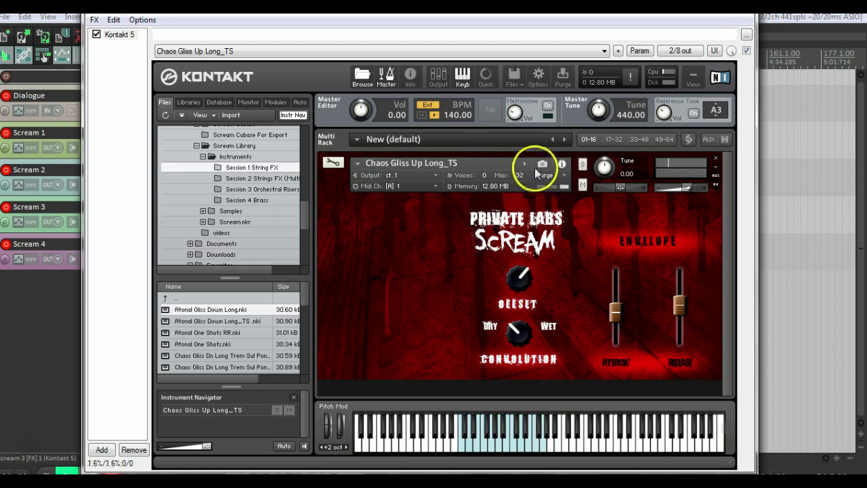
- Advance to the Chaos Gliss Up Trem Sul Pont instrument and audition notes across its mapped range
{"action": "left_click", "coordinate": [525, 168]}
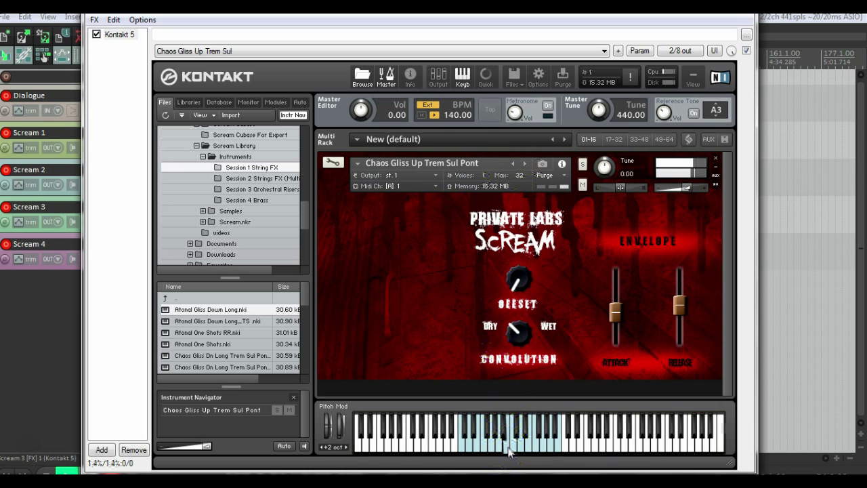
{"action": "left_click", "coordinate": [533, 447]}
{"action": "left_click", "coordinate": [539, 446]}
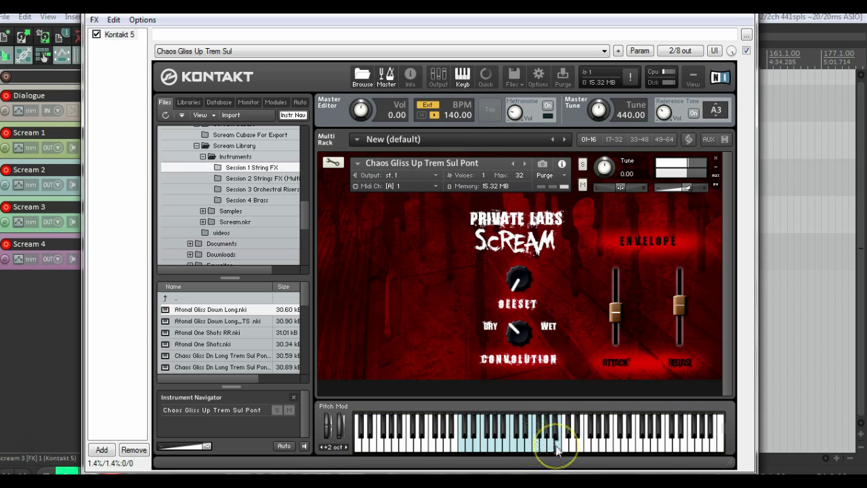
{"action": "left_click_drag", "start_coordinate": [522, 447], "coordinate": [484, 443]}
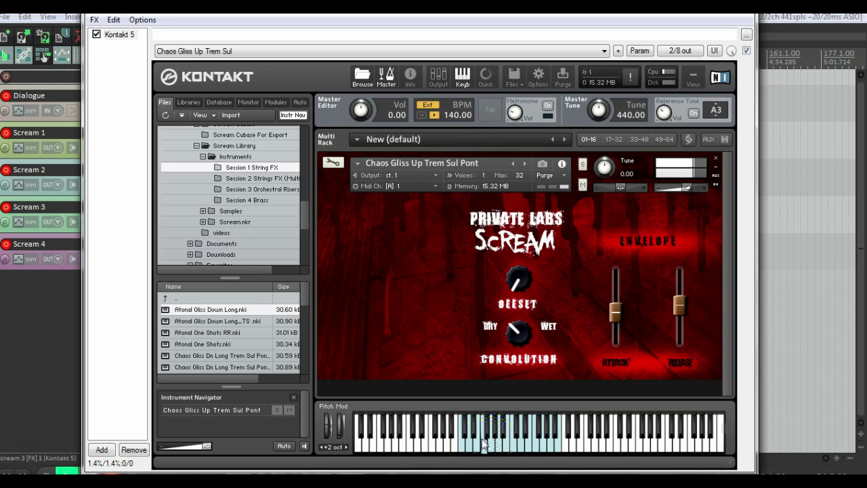
- Skip ahead to the Chaos Gliss Up Trem instrument and audition its notes with the Offset raised
{"action": "left_click", "coordinate": [525, 164]}
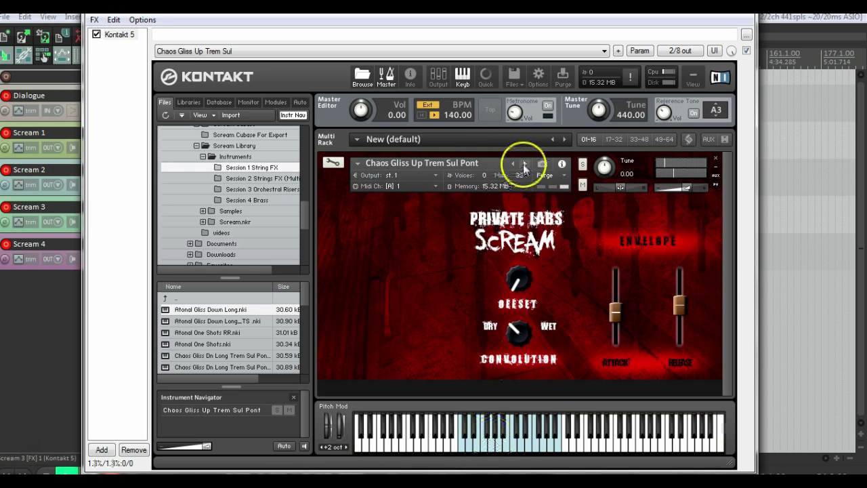
{"action": "left_click", "coordinate": [524, 165]}
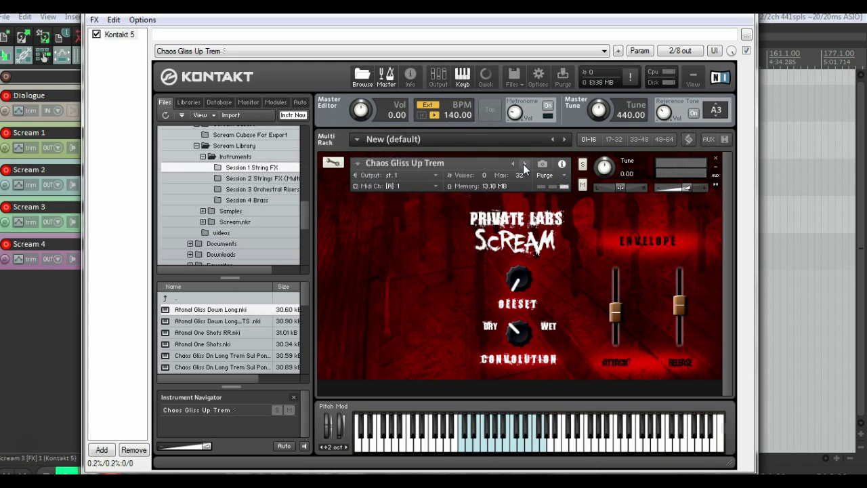
{"action": "left_click_drag", "start_coordinate": [513, 390], "coordinate": [502, 448]}
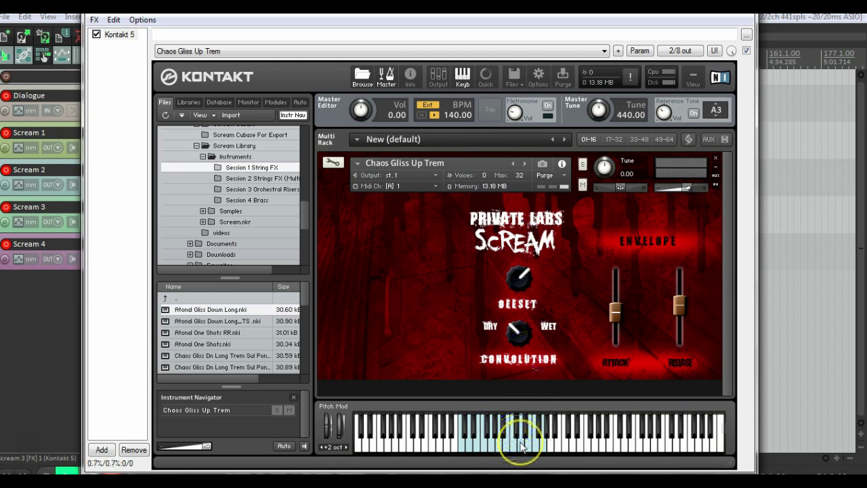
{"action": "left_click", "coordinate": [532, 447]}
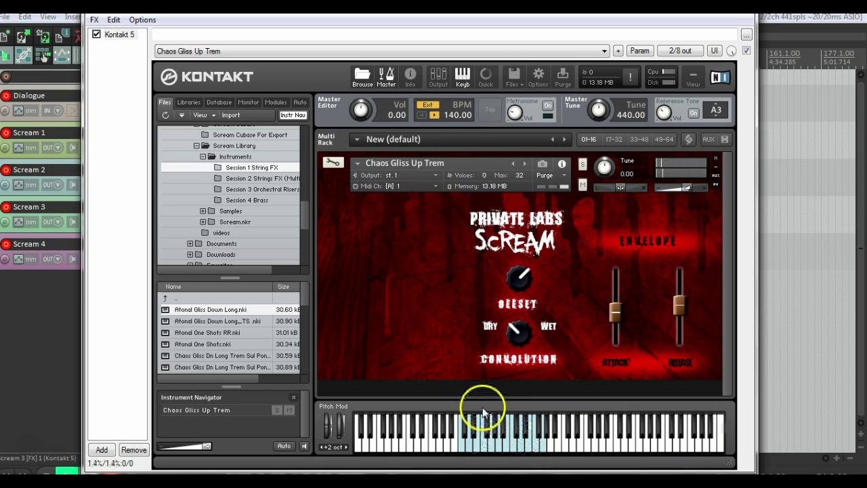
{"action": "left_click", "coordinate": [484, 439]}
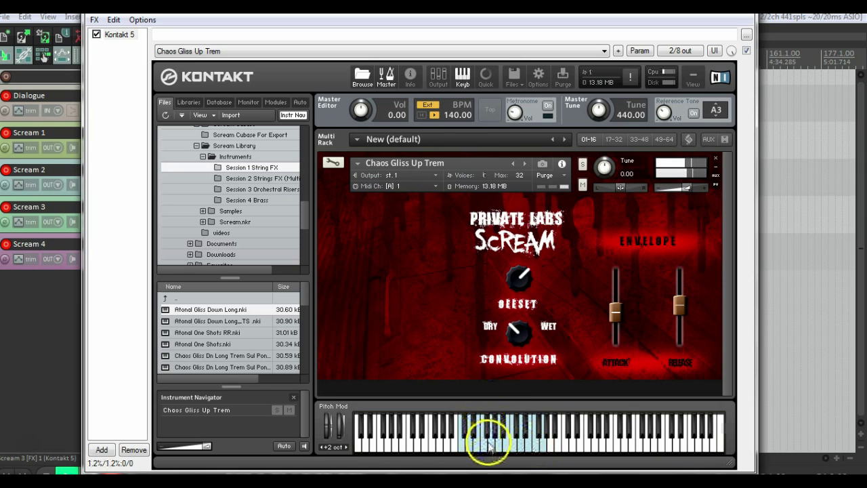
- Move on to the Chaos Trills ff (Mod) instrument, audition its mapped notes and try the Offset knob
{"action": "left_click", "coordinate": [525, 164]}
{"action": "left_click", "coordinate": [526, 164]}
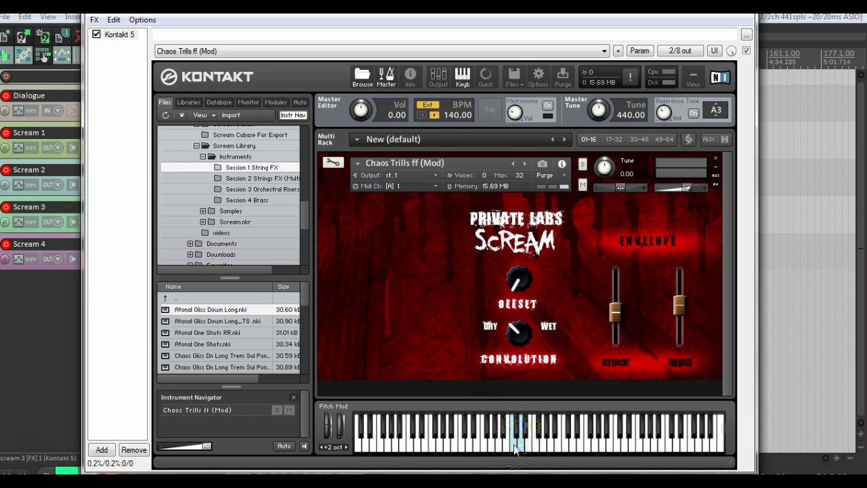
{"action": "left_click", "coordinate": [514, 442]}
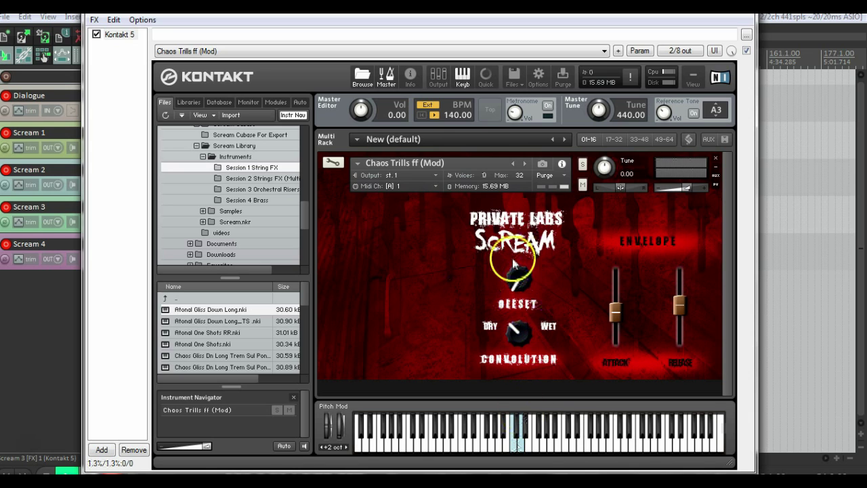
{"action": "mouse_move", "coordinate": [517, 285]}
{"action": "left_mouse_down"}
{"action": "mouse_move", "coordinate": [532, 227]}
{"action": "mouse_move", "coordinate": [550, 203]}
{"action": "mouse_move", "coordinate": [531, 277]}
{"action": "left_mouse_up"}
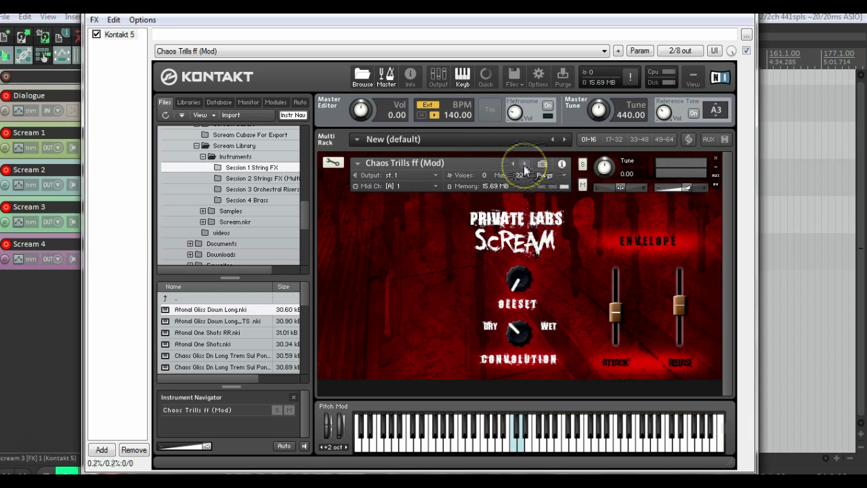
- Load the Chaos Trills pp mf (Mod) instrument and audition its mapped notes
{"action": "left_click", "coordinate": [524, 166]}
{"action": "left_click", "coordinate": [524, 165]}
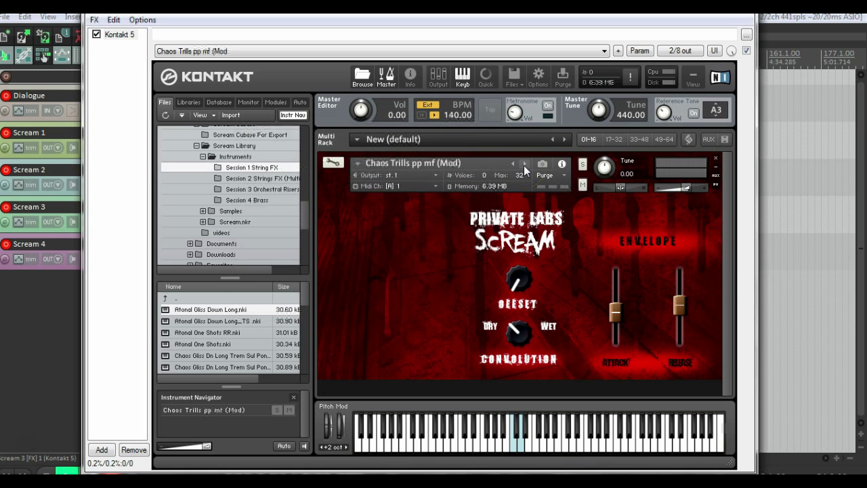
{"action": "left_click", "coordinate": [520, 448]}
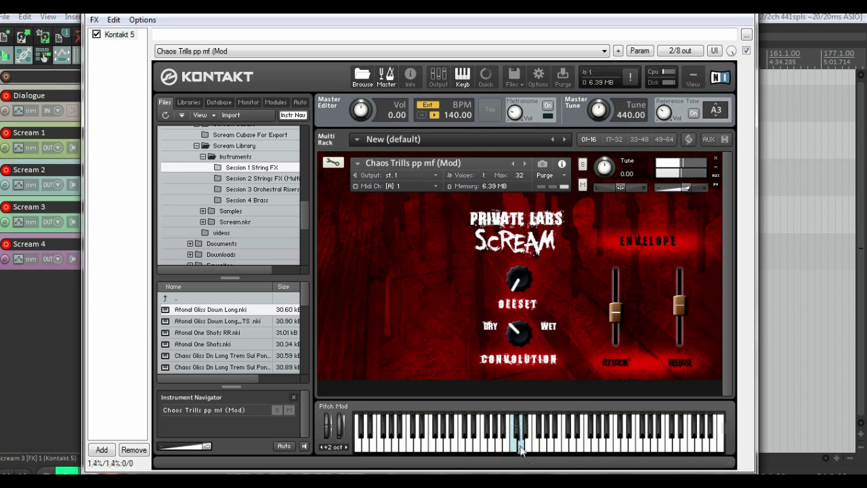
- Advance to the Chaos Trills Sul Pont ff (Mod) instrument and audition both of its mapped notes
{"action": "left_click", "coordinate": [525, 163]}
{"action": "left_click", "coordinate": [525, 163]}
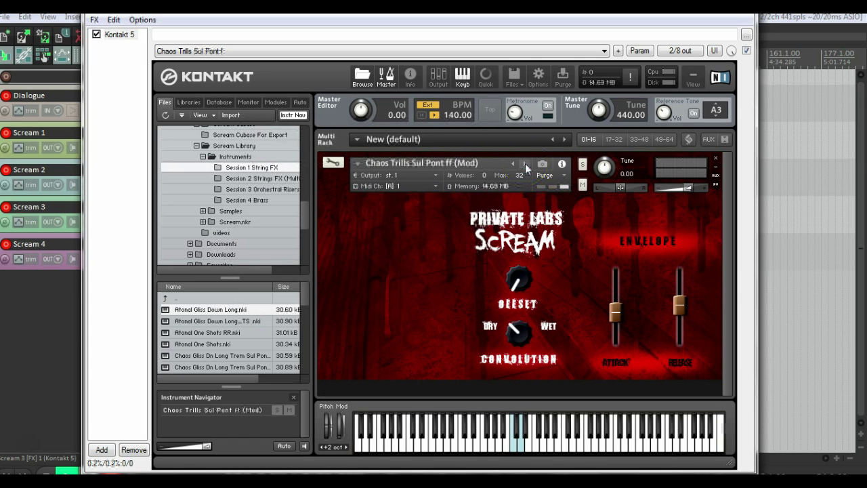
{"action": "left_click", "coordinate": [515, 447]}
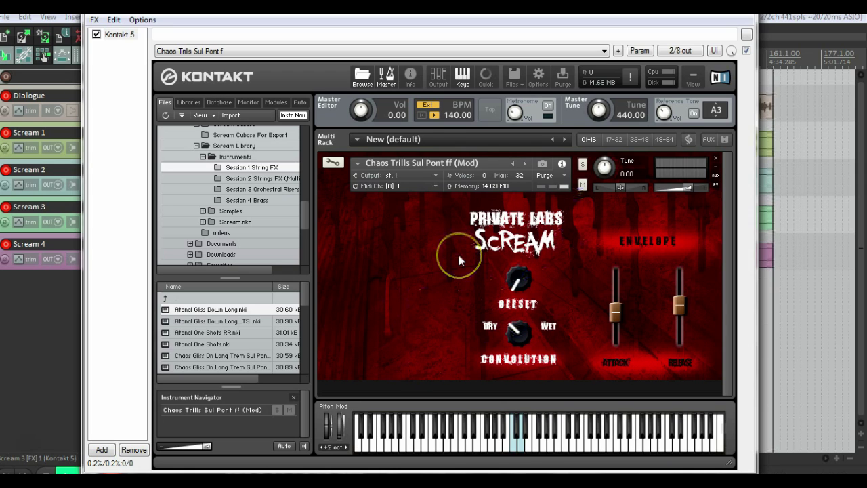
{"action": "left_click", "coordinate": [485, 329]}
{"action": "left_click", "coordinate": [513, 441]}
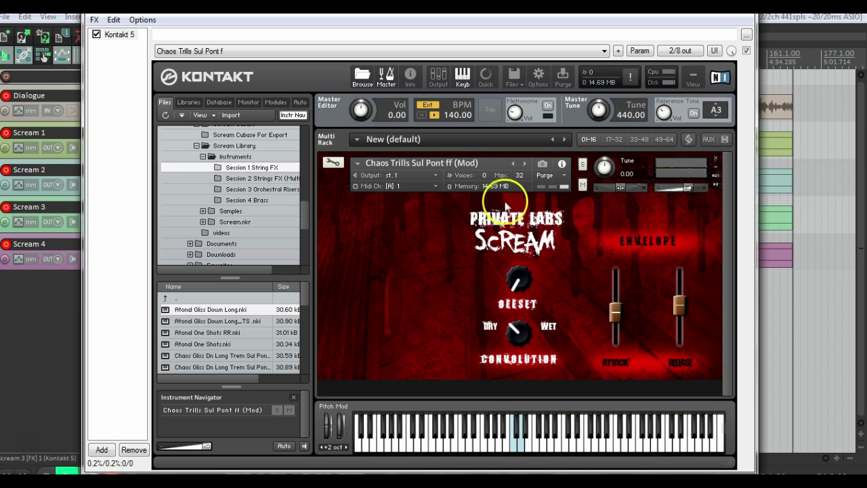
{"action": "left_click", "coordinate": [519, 440]}
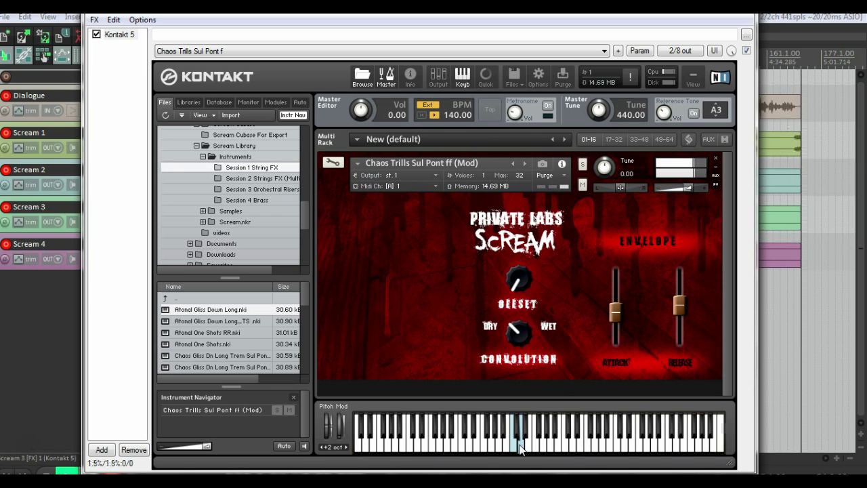
- Skip past Chaos Trills Sul Pont ff (Mod)_TS to Random Chaos Sul Pont ff (Mod) and audition its lower mapped note
{"action": "left_click", "coordinate": [525, 164]}
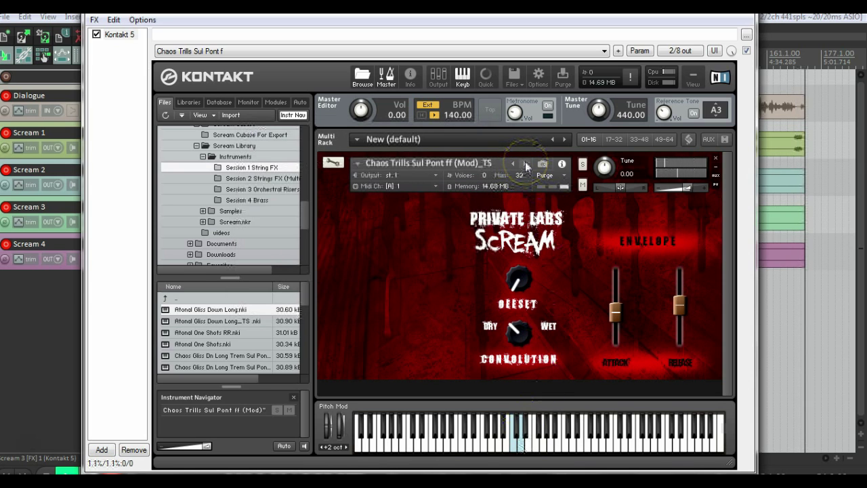
{"action": "left_click", "coordinate": [526, 166]}
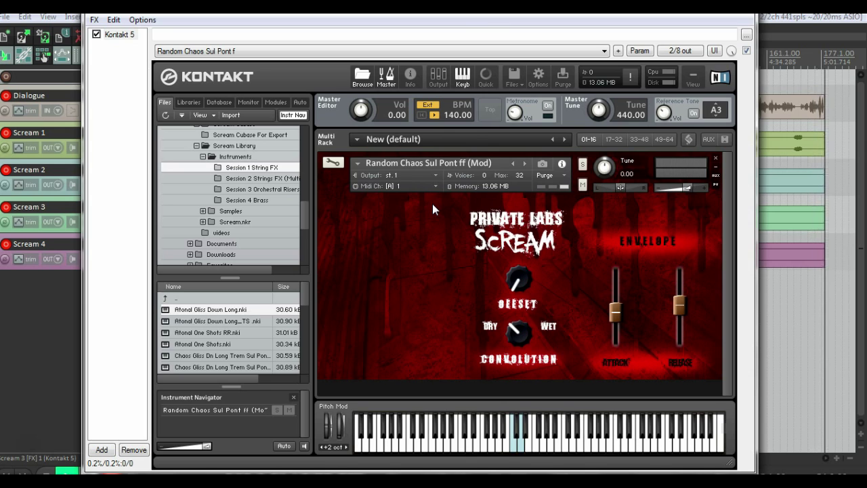
{"action": "left_click", "coordinate": [513, 441]}
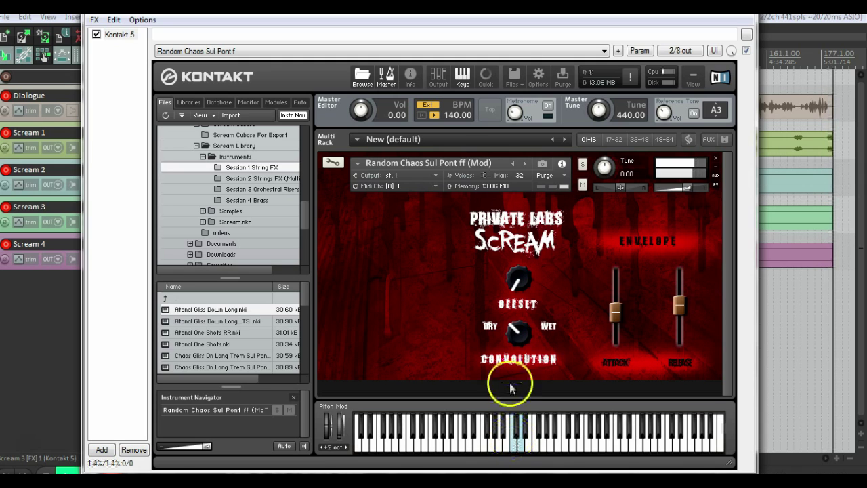
{"action": "left_click", "coordinate": [513, 444]}
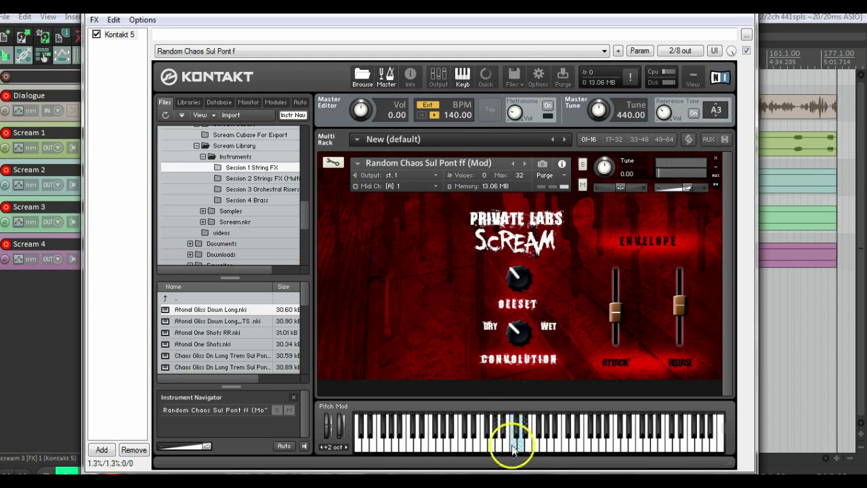
- Raise the Offset of Random Chaos Sul Pont ff (Mod) in stages, playing the mapped notes after each change
{"action": "left_click", "coordinate": [513, 448]}
{"action": "left_click_drag", "start_coordinate": [515, 281], "coordinate": [524, 265]}
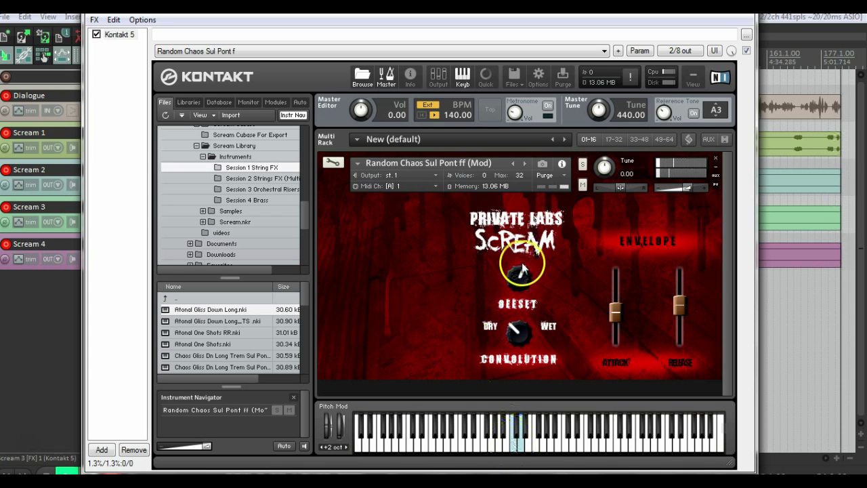
{"action": "left_click", "coordinate": [508, 442]}
{"action": "left_click", "coordinate": [507, 324]}
{"action": "left_click", "coordinate": [519, 272]}
{"action": "left_click", "coordinate": [517, 444]}
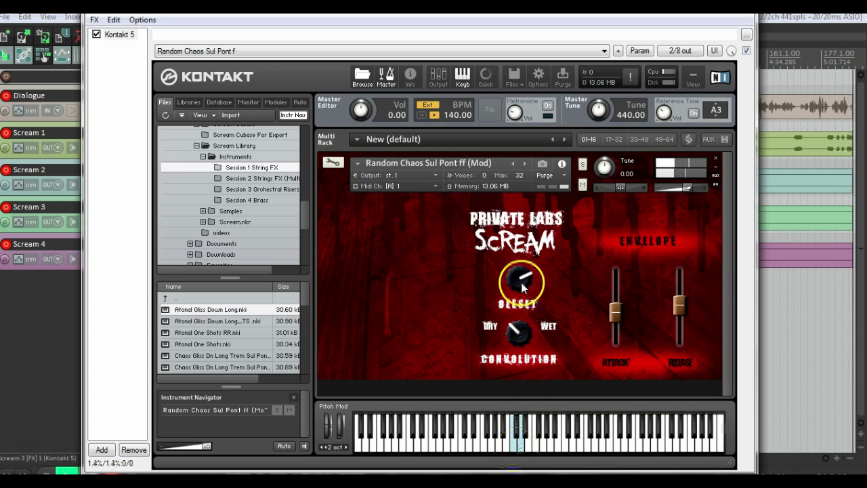
{"action": "left_click_drag", "start_coordinate": [522, 284], "coordinate": [522, 272]}
{"action": "left_click", "coordinate": [516, 444]}
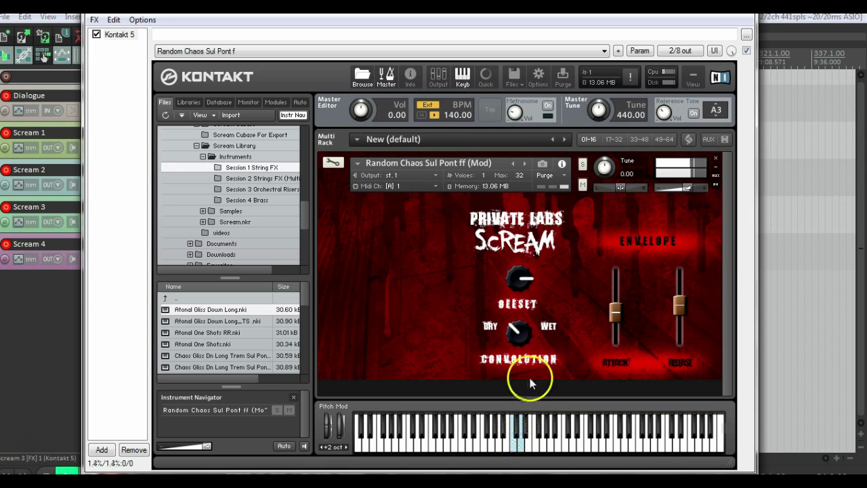
- Skip past Random Chaos Sul Pont ff (Mod)_TS to Scratches ff (Mod) and audition its mapped notes
{"action": "left_click", "coordinate": [525, 164]}
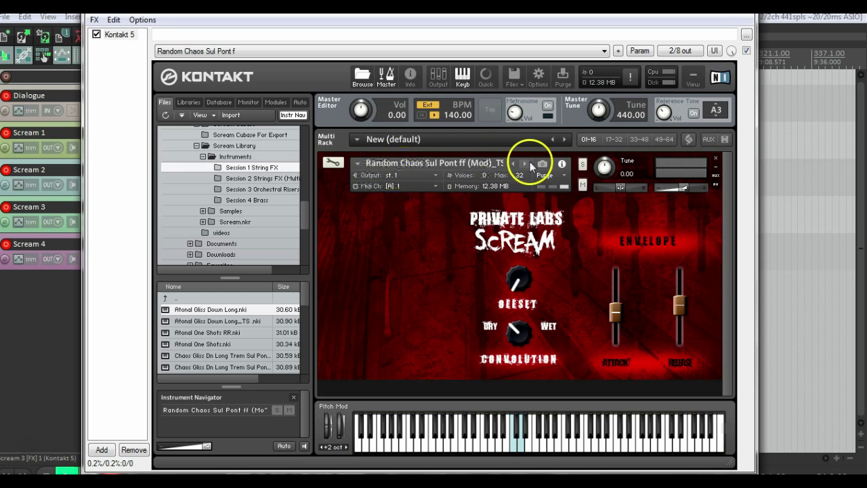
{"action": "left_click", "coordinate": [529, 164]}
{"action": "left_click", "coordinate": [452, 235]}
{"action": "left_click", "coordinate": [519, 442]}
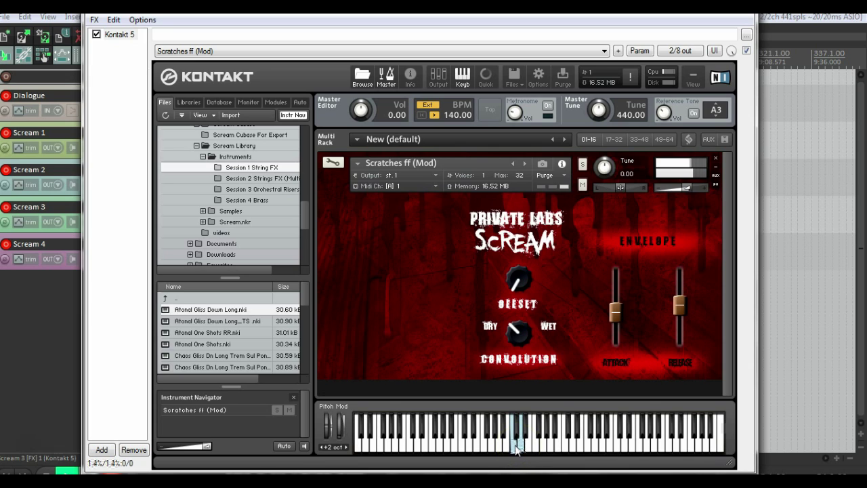
- Skip past Scratches ff (Mod)_TS to the Scratches pp (Mod) instrument and audition both mapped notes
{"action": "left_click", "coordinate": [528, 165]}
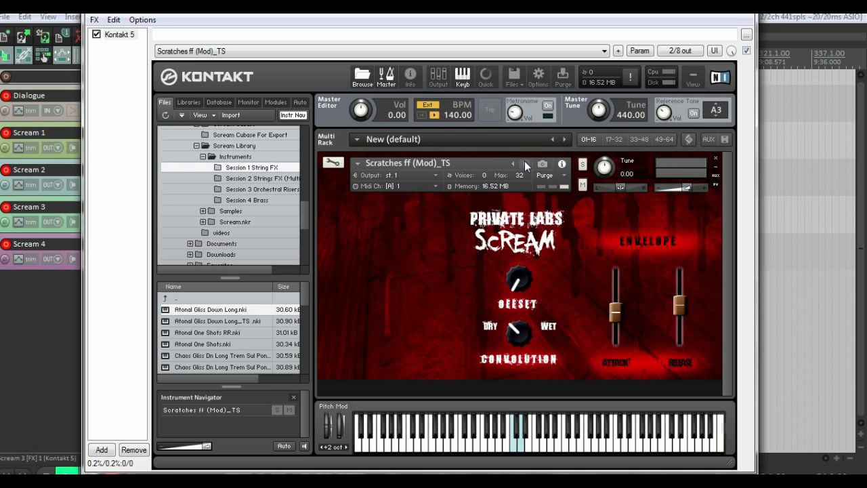
{"action": "left_click", "coordinate": [524, 163]}
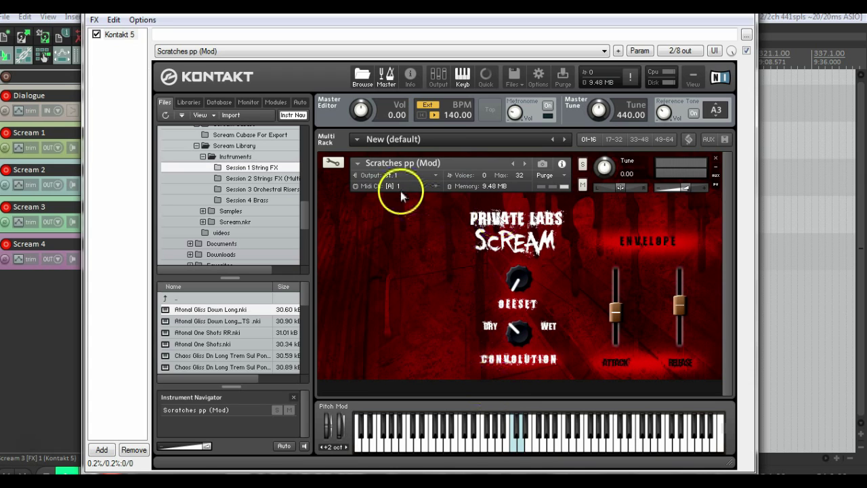
{"action": "left_click", "coordinate": [513, 447]}
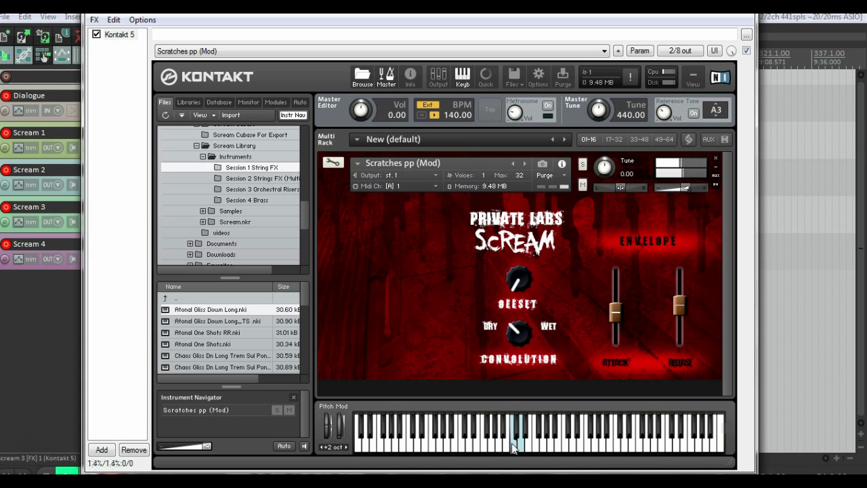
{"action": "left_click", "coordinate": [520, 442]}
{"action": "left_click", "coordinate": [649, 213]}
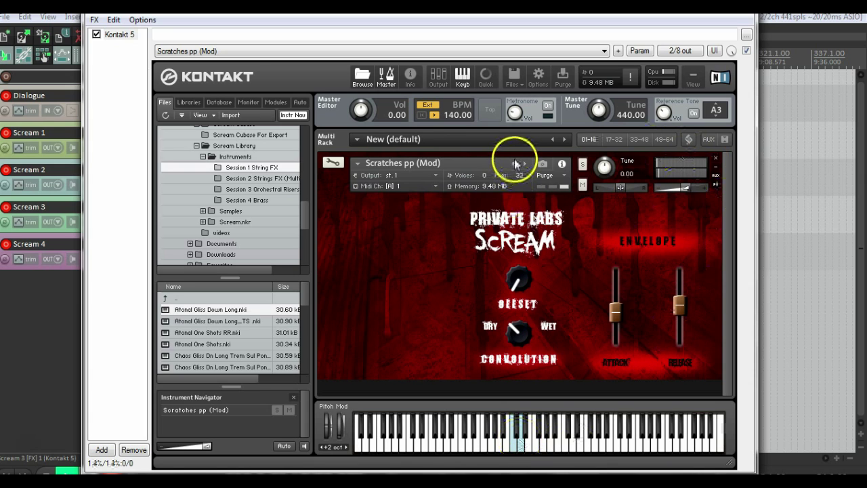
- Skip past Scratches pp (Mod)_TS to Scratches Sul Pont pp (Mod) and audition its notes before and after raising the Offset
{"action": "left_click_drag", "start_coordinate": [308, 300], "coordinate": [311, 374]}
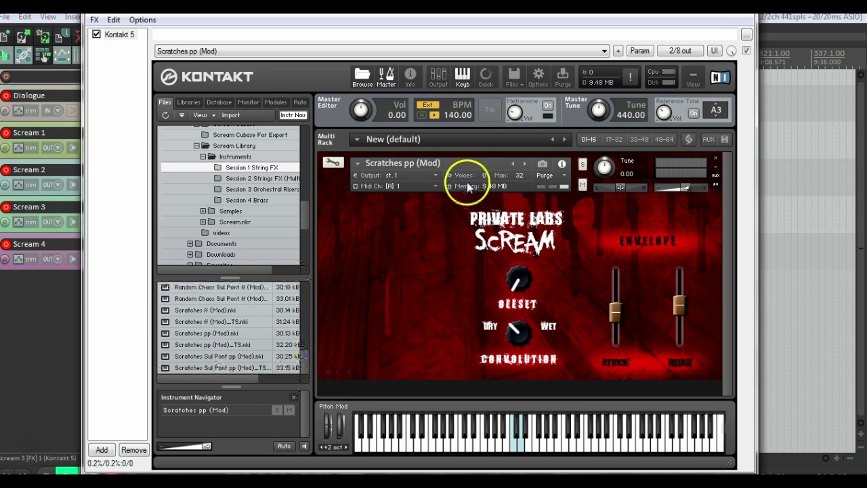
{"action": "left_click", "coordinate": [526, 166]}
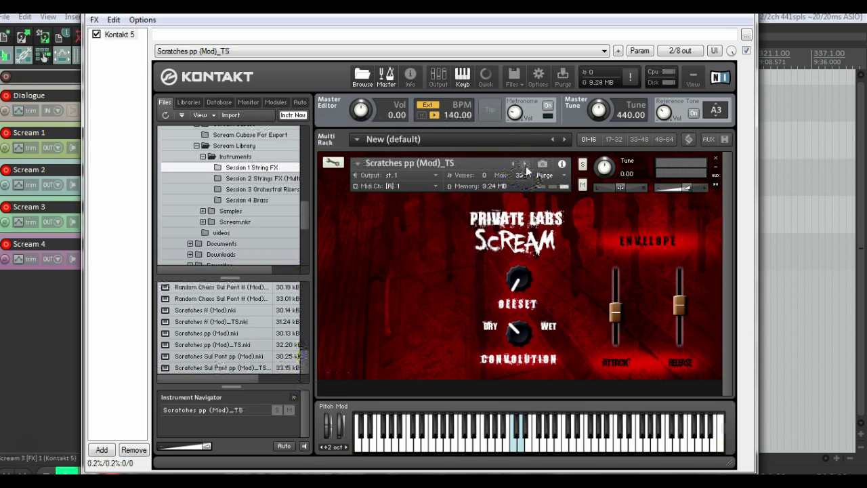
{"action": "left_click", "coordinate": [526, 166]}
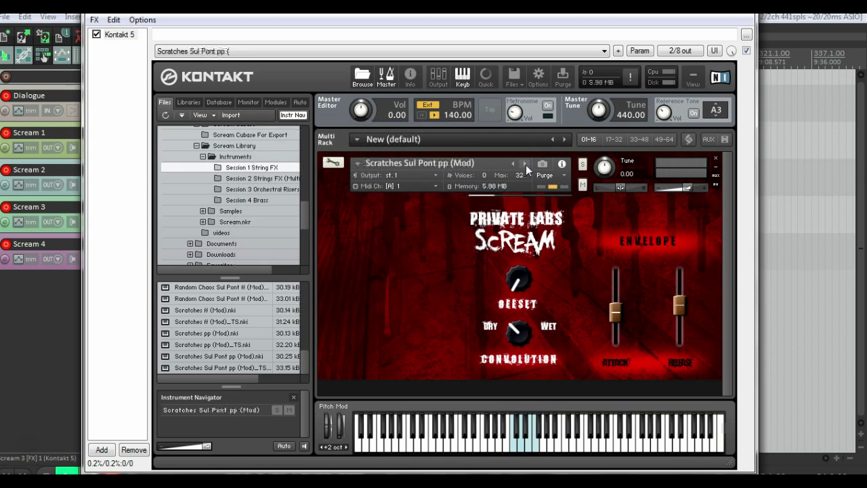
{"action": "left_click", "coordinate": [515, 445]}
{"action": "left_click", "coordinate": [518, 444]}
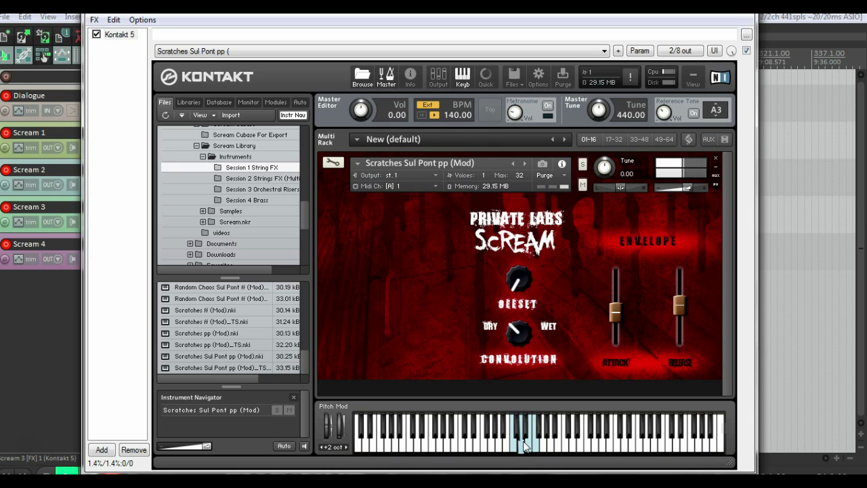
{"action": "left_click_drag", "start_coordinate": [511, 274], "coordinate": [503, 277]}
{"action": "left_click", "coordinate": [515, 447]}
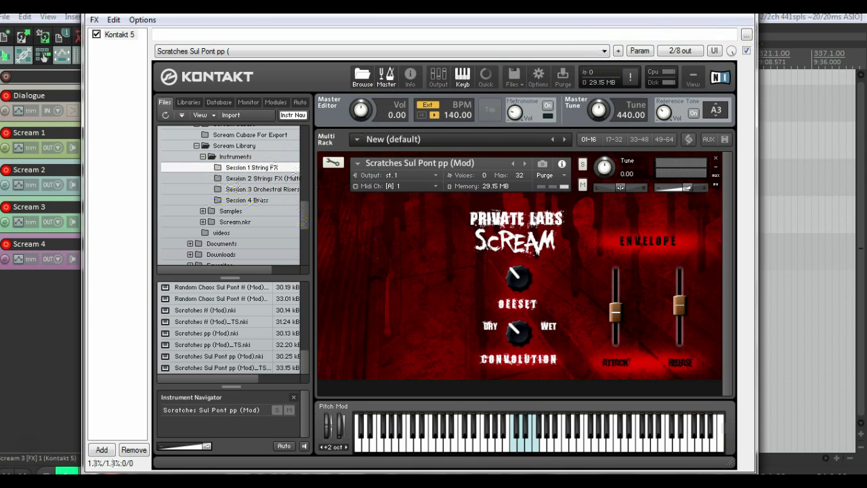
- Switch to the Kontakt instance on the Scream 2 track and replace its instrument with Chaos Textures from Session 2 Strings FX
{"action": "left_click", "coordinate": [739, 8]}
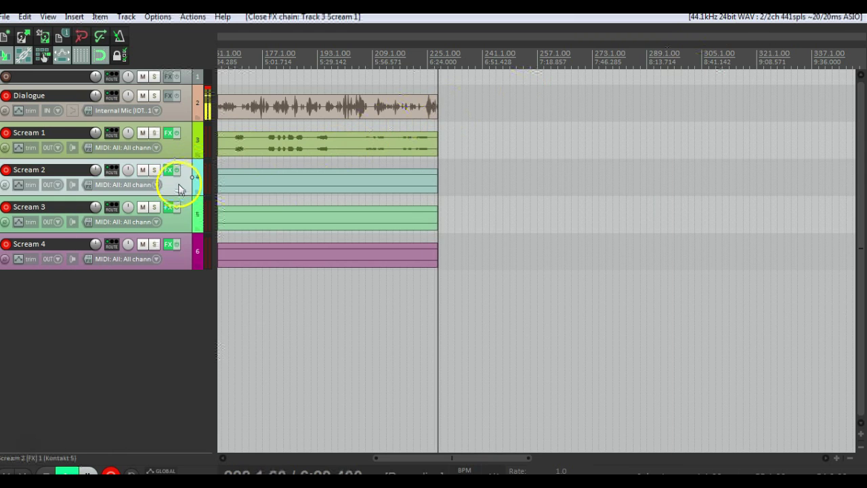
{"action": "left_click", "coordinate": [167, 170]}
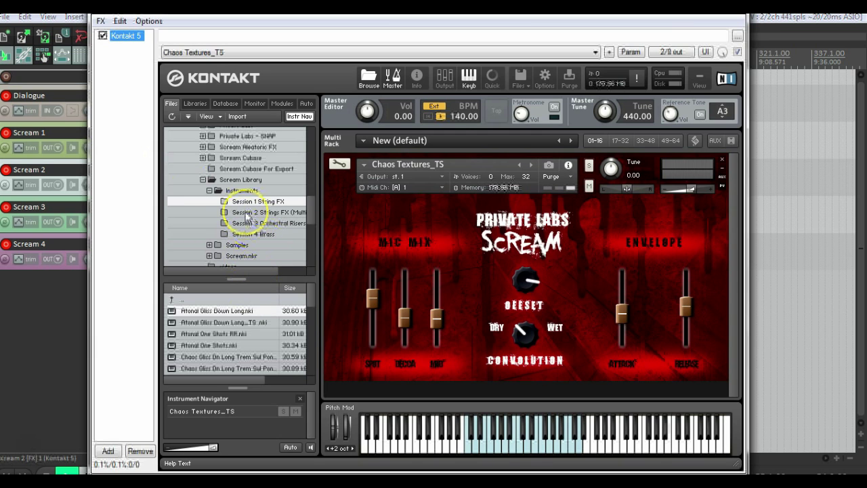
{"action": "left_click", "coordinate": [248, 213]}
{"action": "left_click_drag", "start_coordinate": [220, 310], "coordinate": [383, 202]}
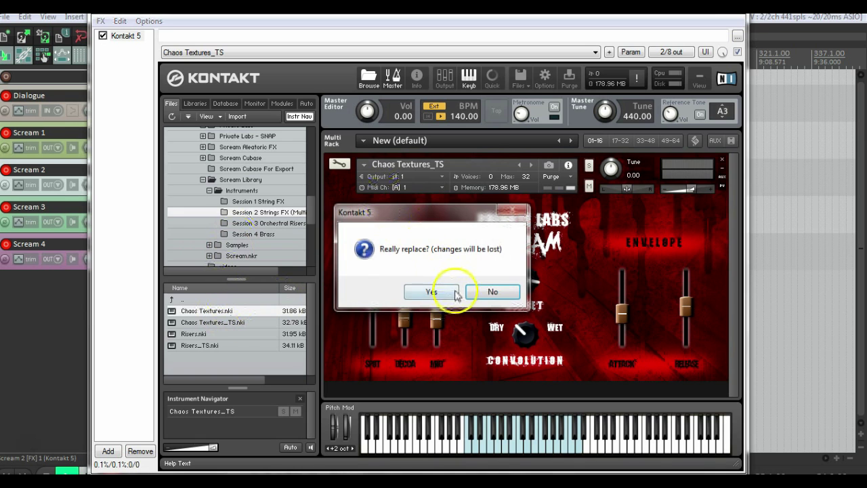
{"action": "left_click", "coordinate": [432, 293]}
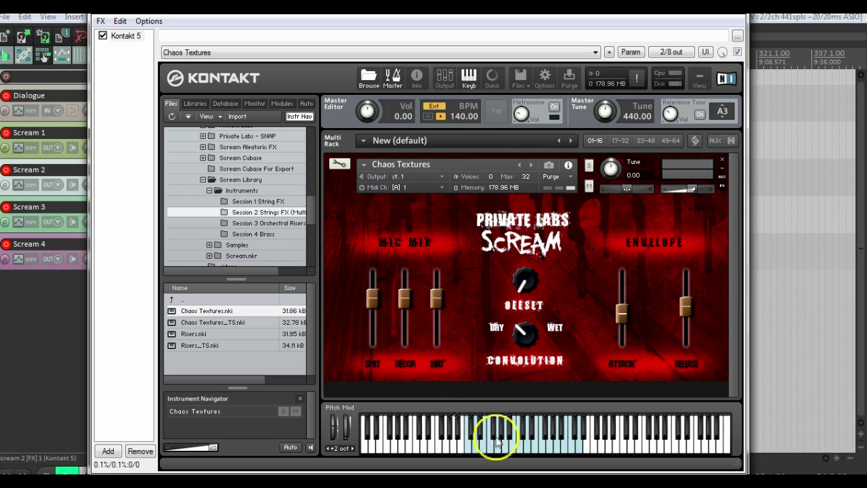
- Play the lowest mapped note of Chaos Textures with all mics, and again with only the Spot mic up
{"action": "left_click", "coordinate": [473, 448]}
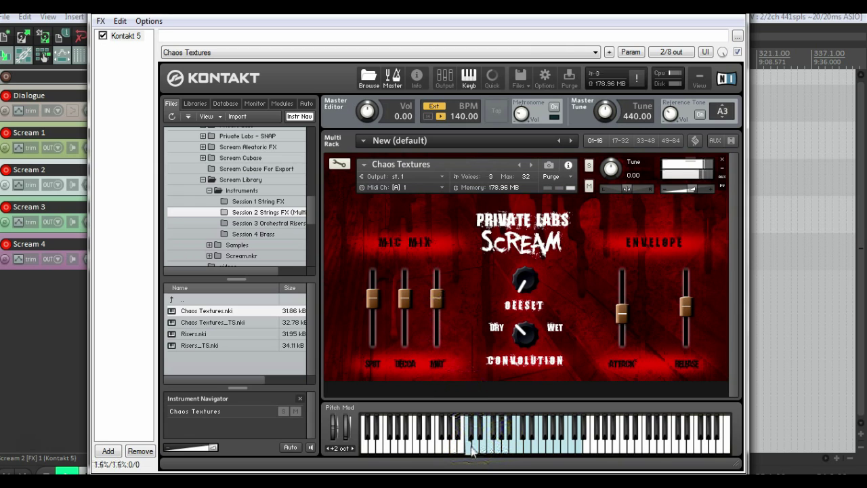
{"action": "left_click_drag", "start_coordinate": [404, 290], "coordinate": [423, 379]}
{"action": "left_click_drag", "start_coordinate": [434, 291], "coordinate": [440, 381]}
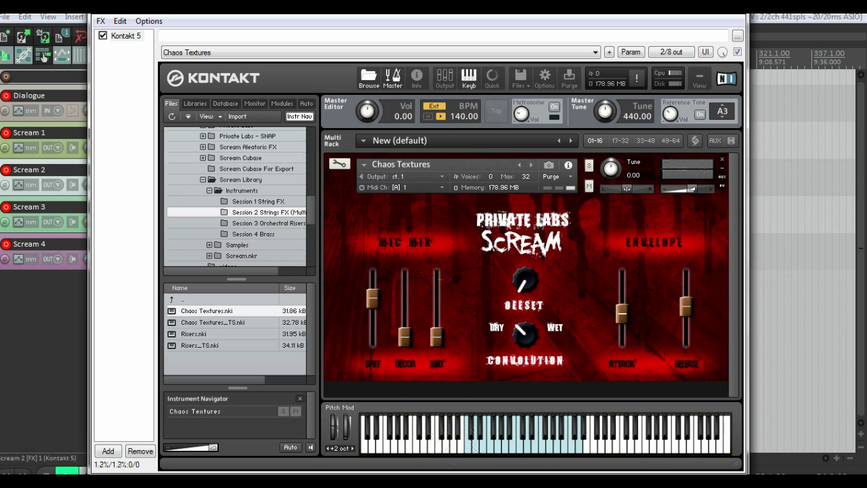
{"action": "left_click", "coordinate": [473, 449]}
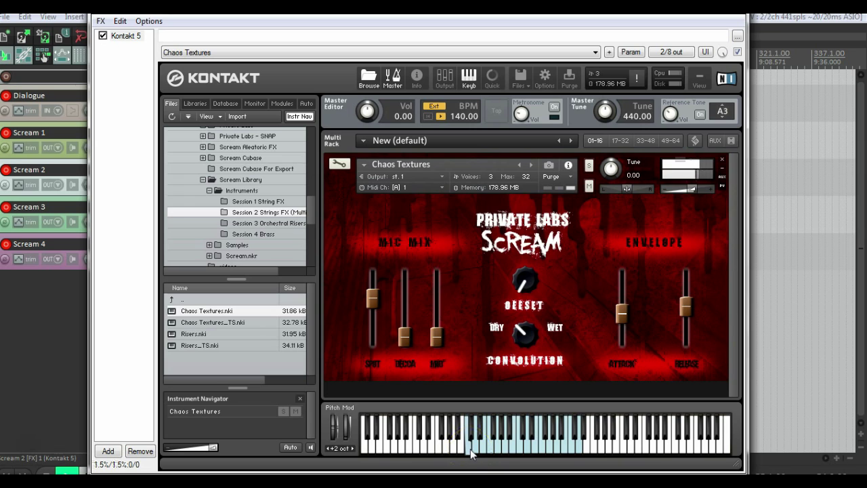
- Set Convolution fully dry, isolate the Decca mic at maximum level, and play the lowest mapped note
{"action": "left_click_drag", "start_coordinate": [372, 297], "coordinate": [379, 404]}
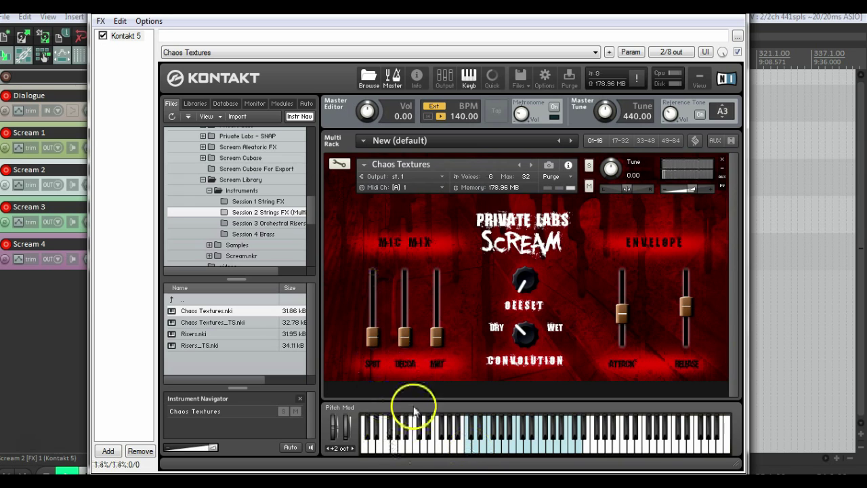
{"action": "left_click_drag", "start_coordinate": [525, 326], "coordinate": [520, 450]}
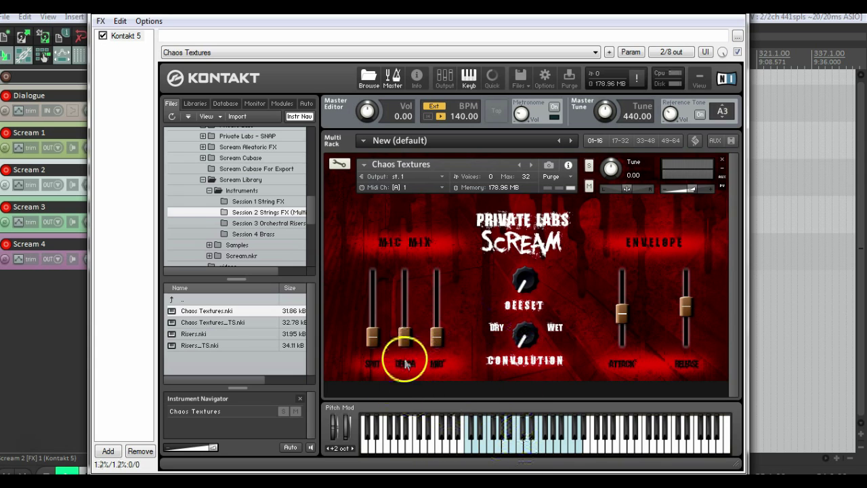
{"action": "left_click_drag", "start_coordinate": [406, 342], "coordinate": [398, 111]}
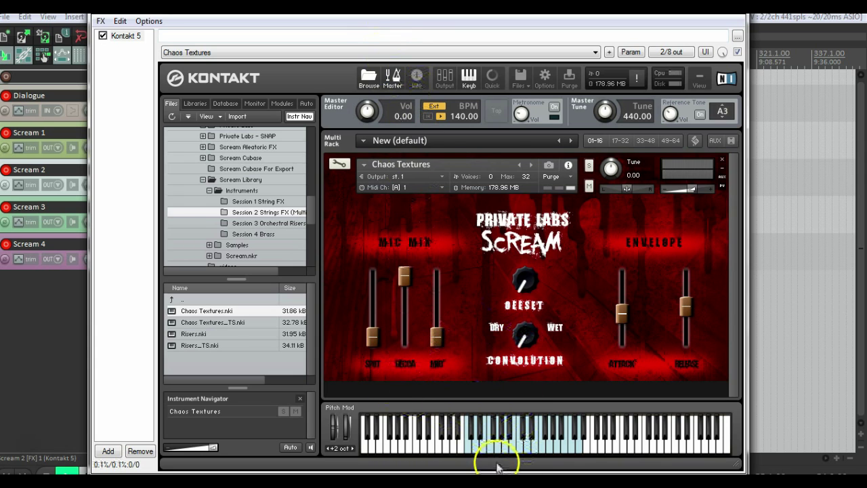
{"action": "left_click", "coordinate": [464, 448]}
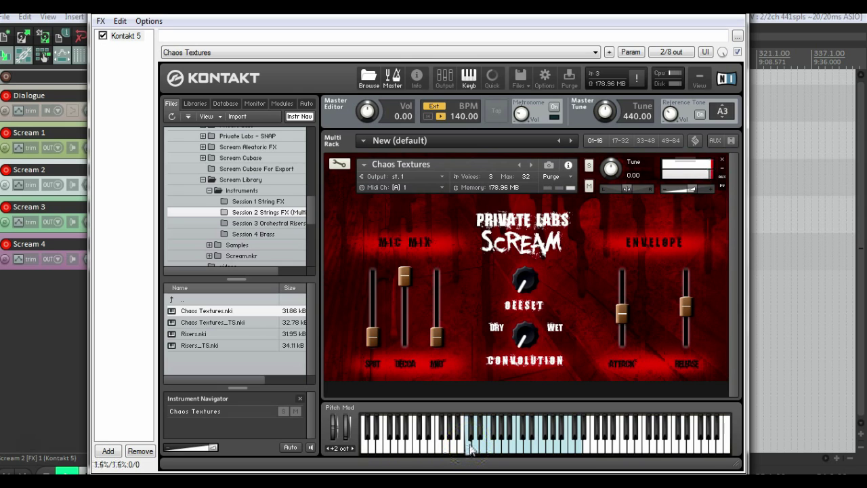
- Audition the lowest mapped note with Release at maximum, and bring Release back to around the middle
{"action": "left_click_drag", "start_coordinate": [406, 276], "coordinate": [406, 303]}
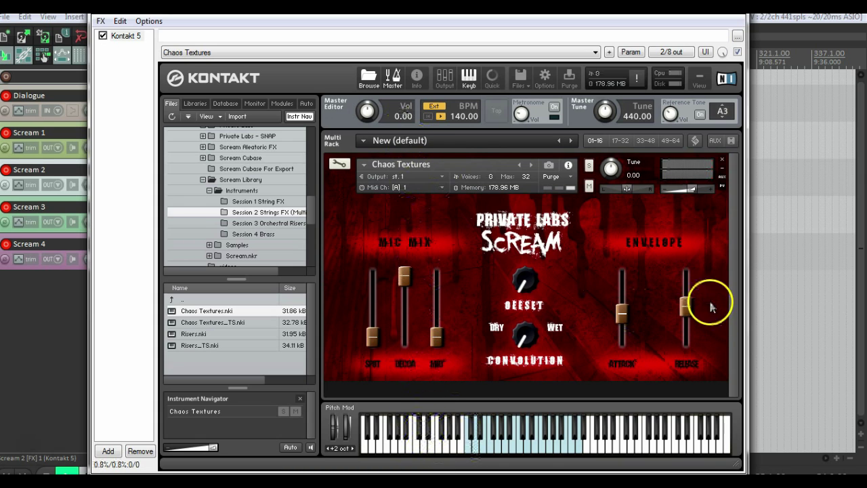
{"action": "left_click_drag", "start_coordinate": [681, 283], "coordinate": [669, 97]}
{"action": "left_click", "coordinate": [475, 441]}
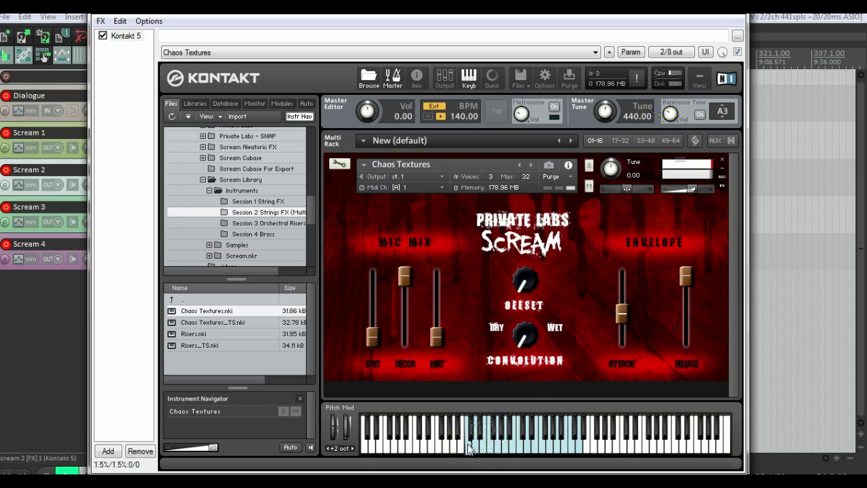
{"action": "left_click", "coordinate": [433, 287]}
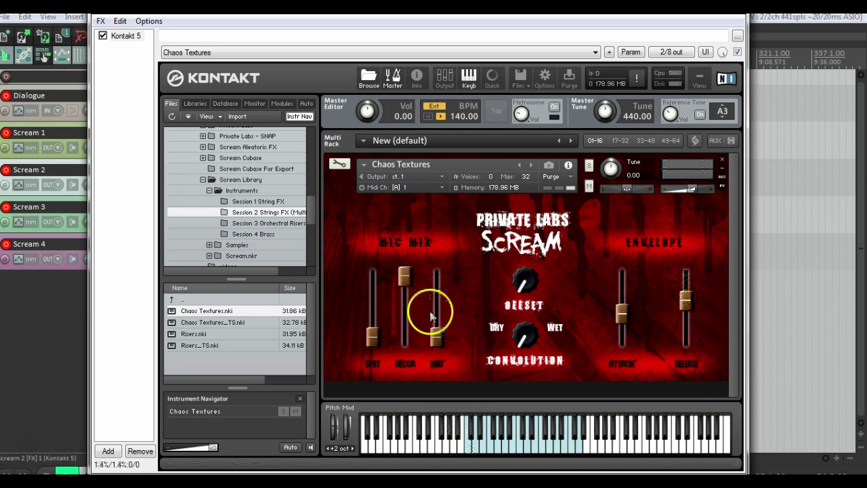
- Lower the Decca mic fully, raise the third mic to maximum, and play the lowest mapped note
{"action": "left_click_drag", "start_coordinate": [407, 272], "coordinate": [430, 473]}
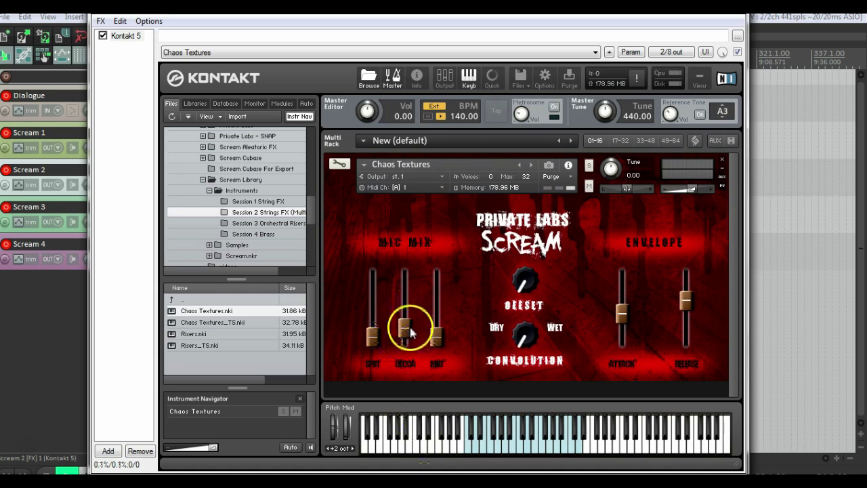
{"action": "left_click_drag", "start_coordinate": [410, 346], "coordinate": [416, 449]}
{"action": "left_click_drag", "start_coordinate": [437, 333], "coordinate": [420, 31]}
{"action": "left_click", "coordinate": [471, 444]}
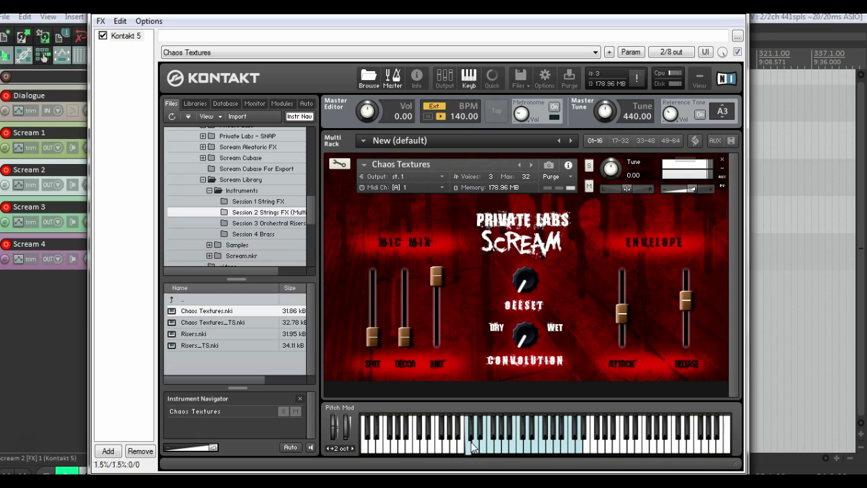
- Raise the Decca and Spot mics to maximum and play the lowest mapped note with the full mic mix
{"action": "left_click", "coordinate": [422, 349]}
{"action": "left_click_drag", "start_coordinate": [401, 309], "coordinate": [397, 81]}
{"action": "left_click_drag", "start_coordinate": [380, 349], "coordinate": [373, 74]}
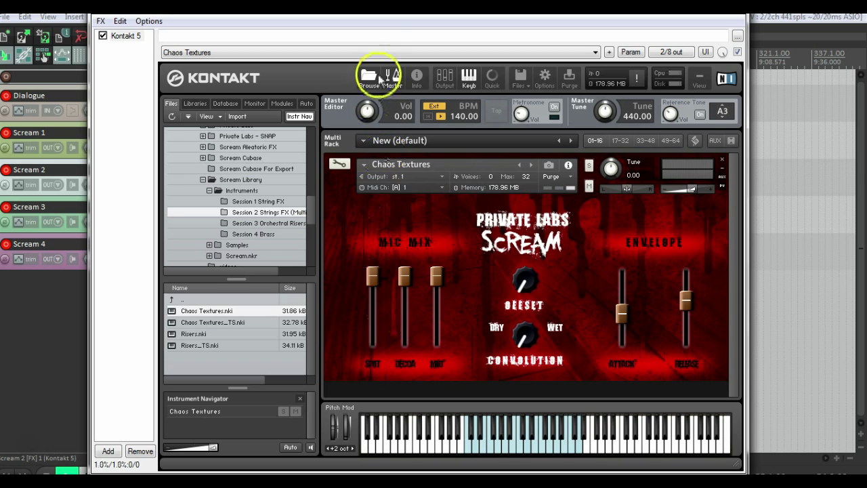
{"action": "left_click", "coordinate": [474, 449]}
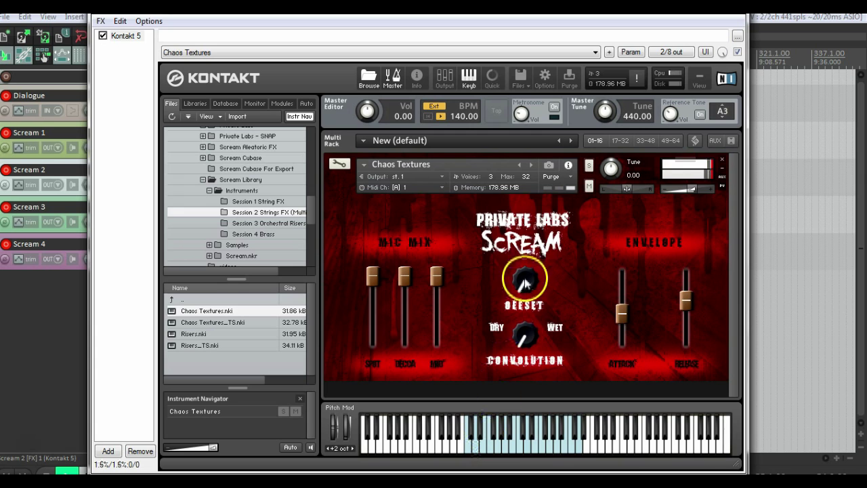
- Raise the Offset of Chaos Textures in two stages and audition a note in the upper mapped range
{"action": "left_click_drag", "start_coordinate": [526, 284], "coordinate": [538, 200]}
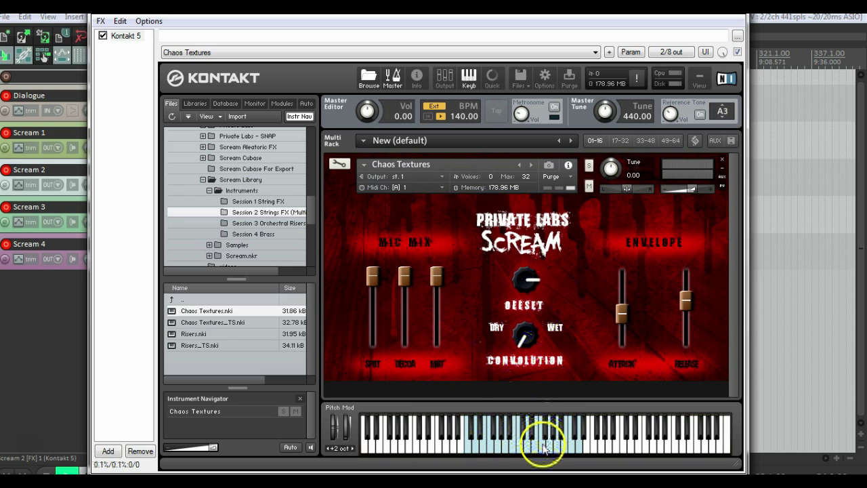
{"action": "left_click_drag", "start_coordinate": [526, 291], "coordinate": [526, 270]}
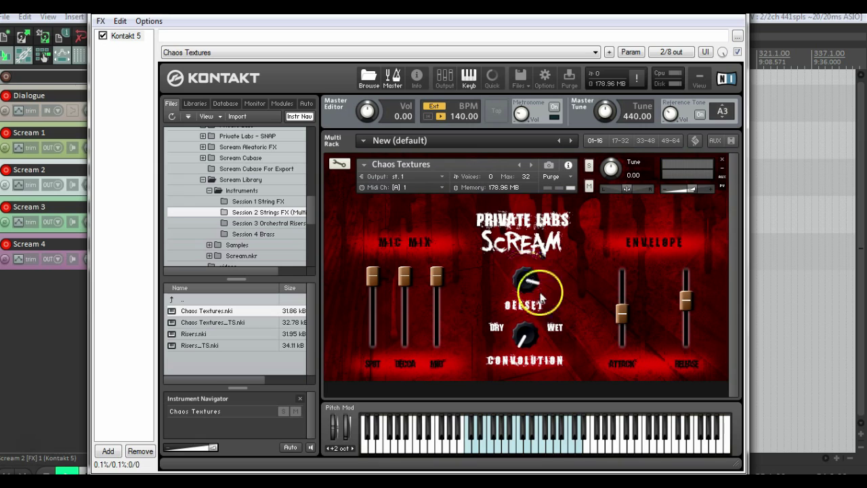
{"action": "left_click", "coordinate": [548, 450]}
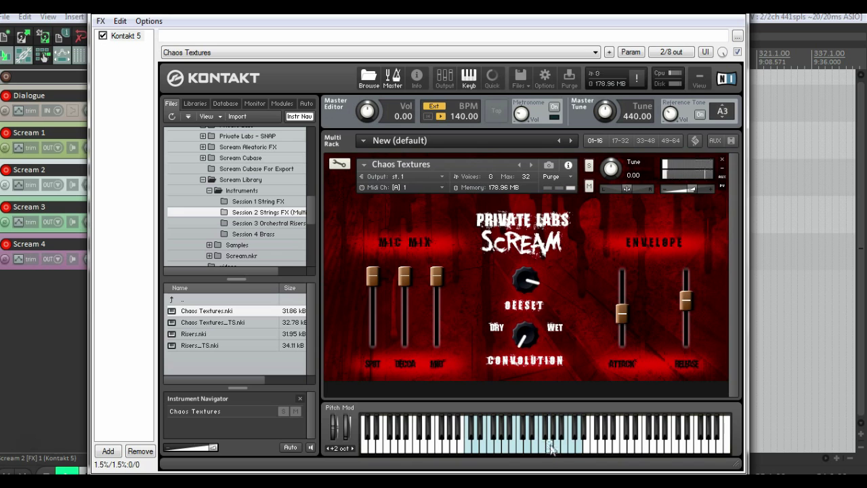
- Switch to Chaos Textures_TS and audition its mapped notes before and after raising the Offset slightly
{"action": "left_click", "coordinate": [532, 165]}
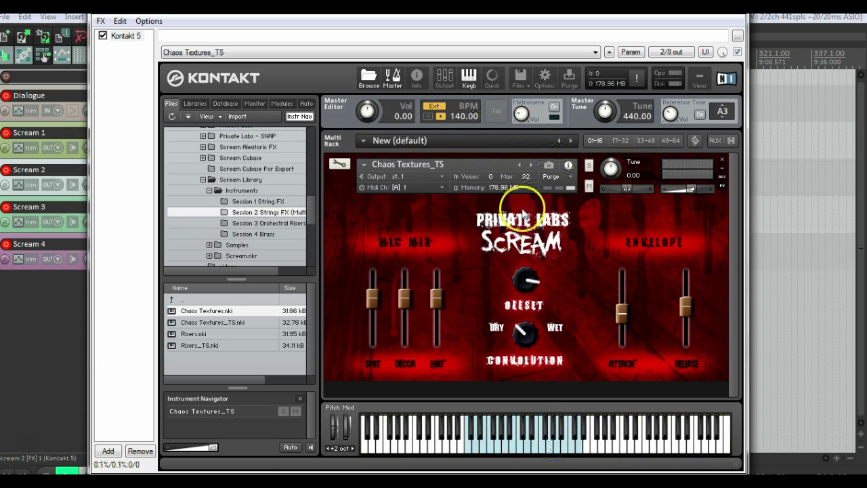
{"action": "left_click", "coordinate": [553, 447]}
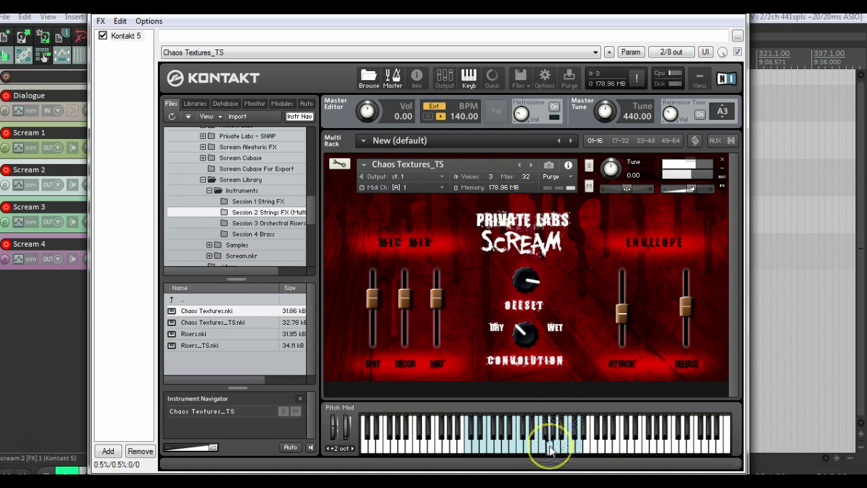
{"action": "left_click_drag", "start_coordinate": [523, 284], "coordinate": [523, 275]}
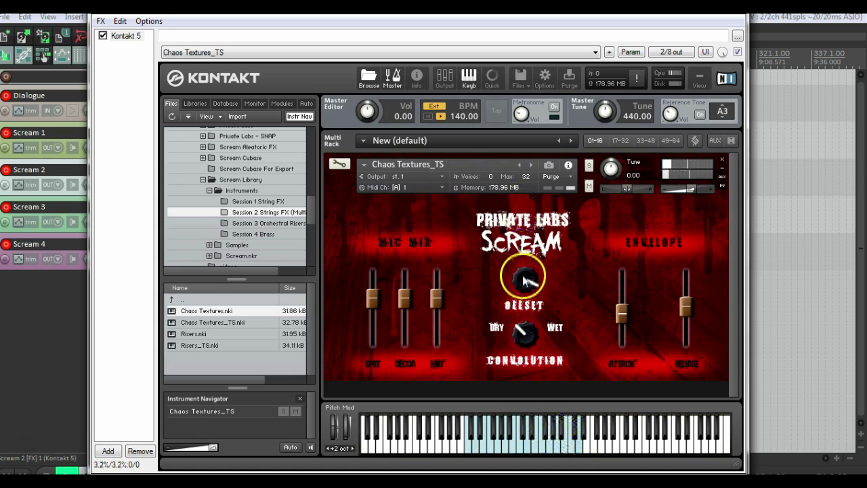
{"action": "left_click", "coordinate": [528, 449]}
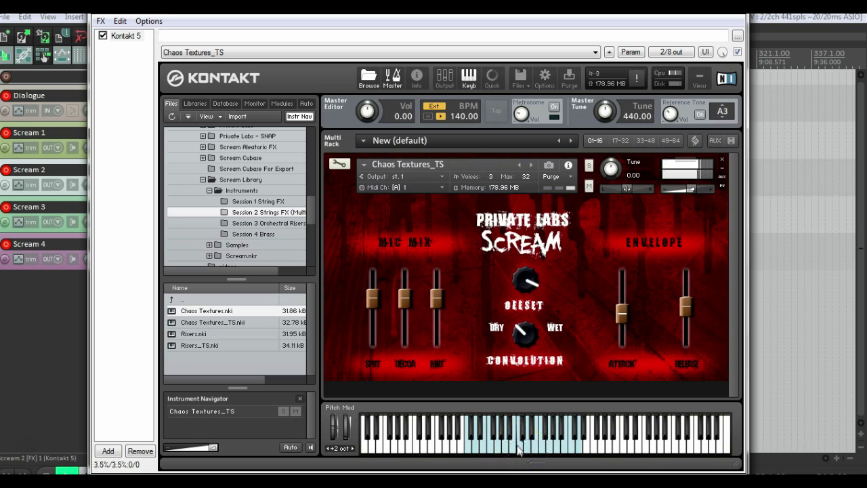
- Raise the Offset of Chaos Textures_TS a little further and play several notes across the lower mapped range
{"action": "left_click", "coordinate": [527, 270]}
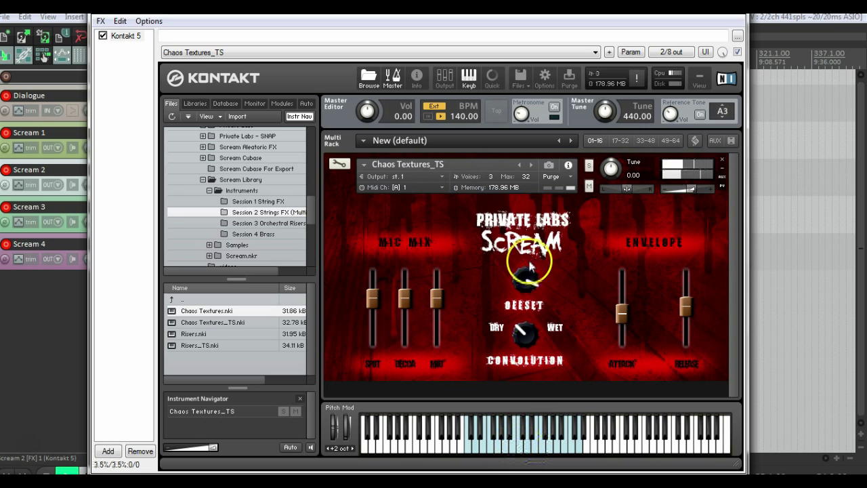
{"action": "left_click", "coordinate": [511, 449]}
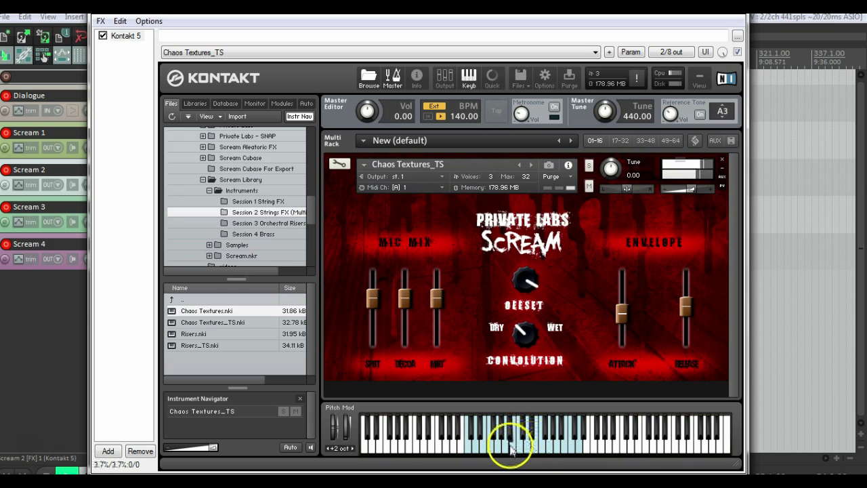
{"action": "left_click", "coordinate": [506, 425]}
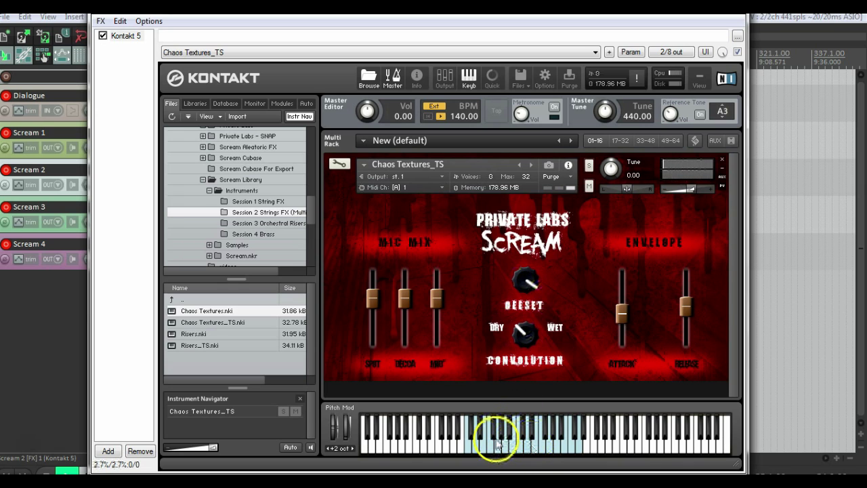
{"action": "left_click", "coordinate": [485, 448]}
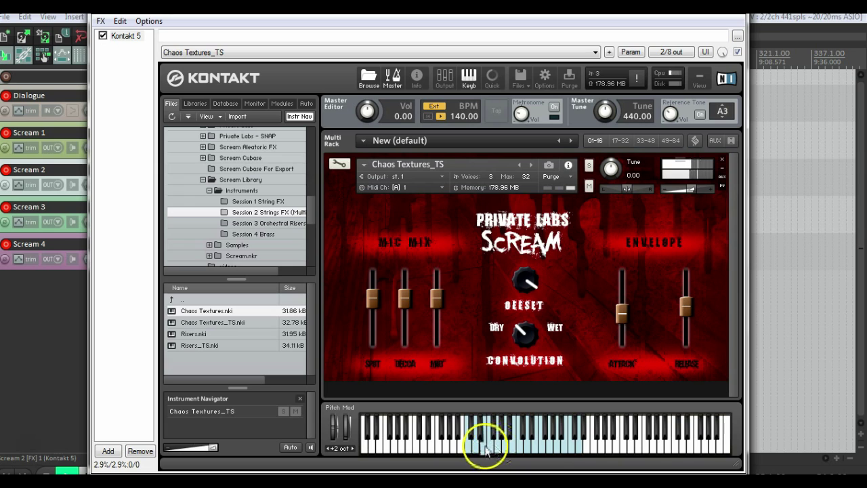
{"action": "mouse_move", "coordinate": [486, 449]}
{"action": "left_mouse_down"}
{"action": "mouse_move", "coordinate": [571, 444]}
{"action": "mouse_move", "coordinate": [469, 446]}
{"action": "mouse_move", "coordinate": [521, 444]}
{"action": "left_mouse_up"}
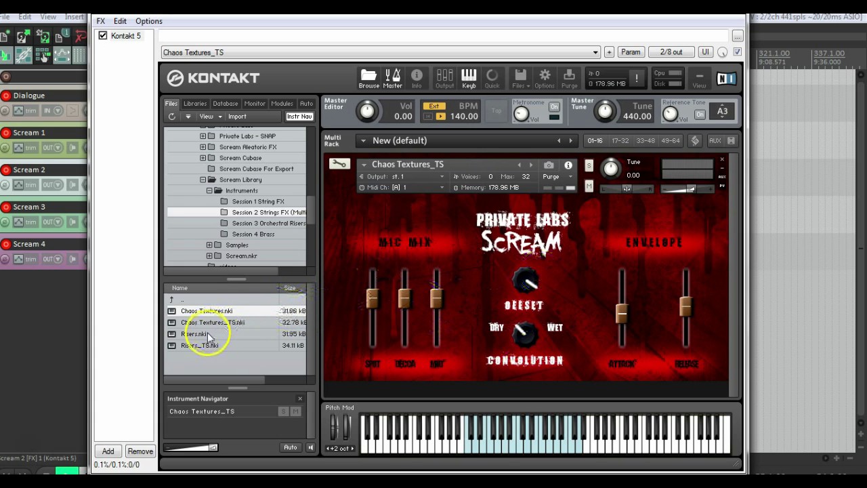
- Replace Chaos Textures_TS with Risers_TS and audition notes across its mapped range
{"action": "left_click_drag", "start_coordinate": [199, 343], "coordinate": [509, 255]}
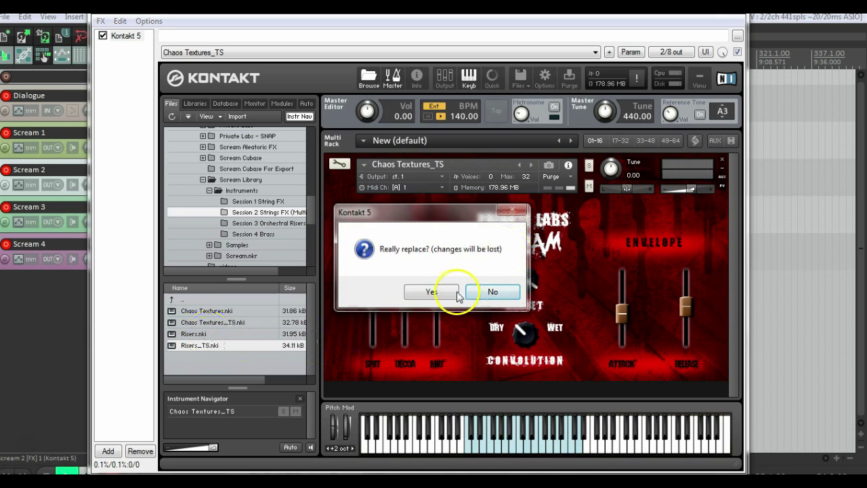
{"action": "left_click", "coordinate": [445, 290]}
{"action": "left_click", "coordinate": [475, 429]}
{"action": "left_click", "coordinate": [494, 441]}
{"action": "left_click", "coordinate": [585, 430]}
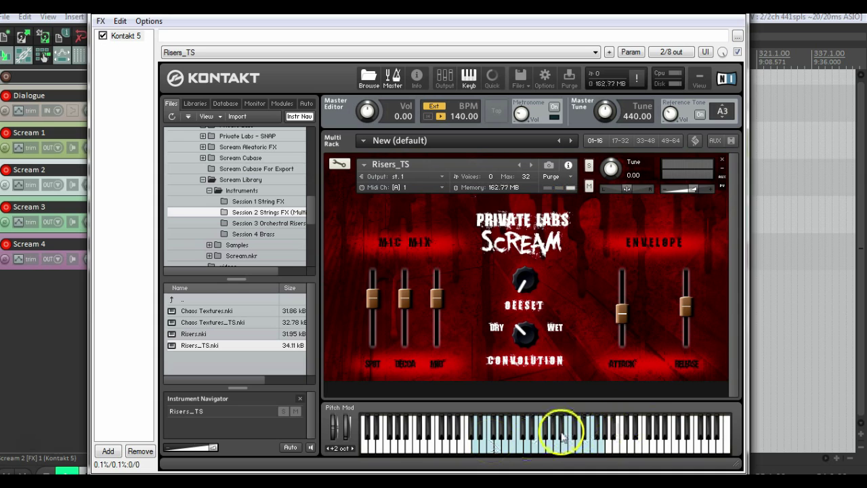
{"action": "left_click", "coordinate": [497, 445]}
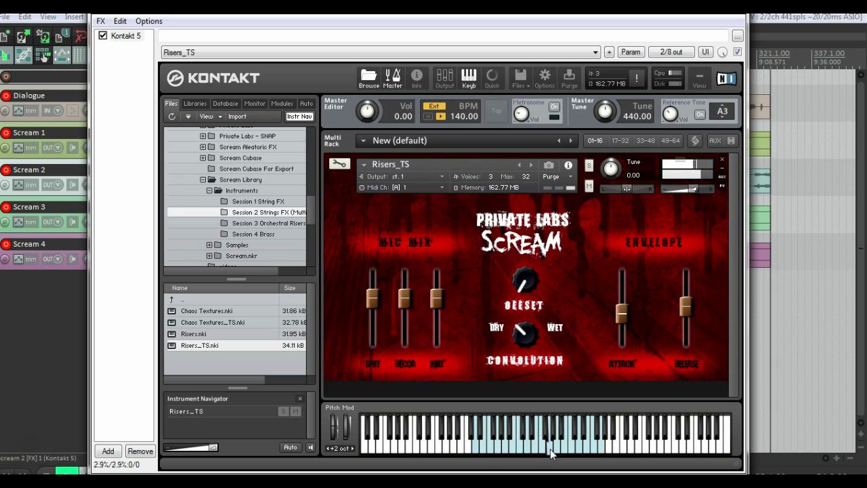
- Raise the Offset of Risers_TS to about three quarters and play several of its high and low mapped notes
{"action": "left_click_drag", "start_coordinate": [531, 290], "coordinate": [536, 210]}
{"action": "left_click", "coordinate": [575, 448]}
{"action": "left_click", "coordinate": [589, 444]}
{"action": "left_click", "coordinate": [533, 444]}
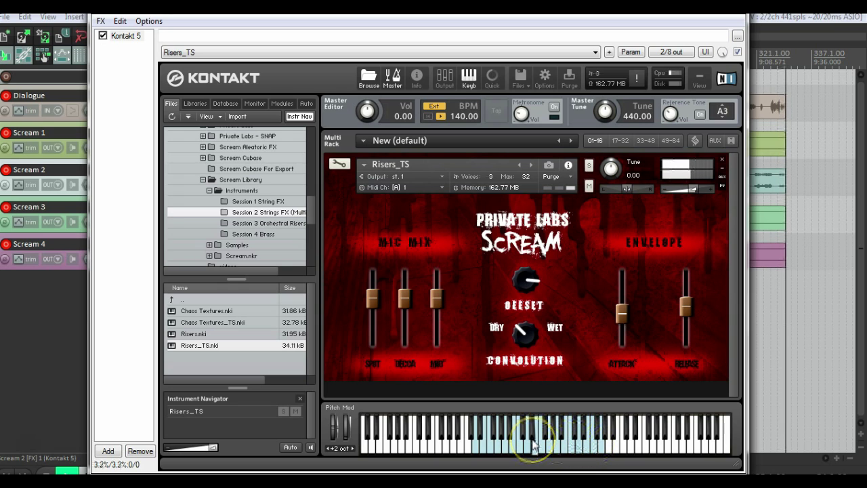
{"action": "left_click", "coordinate": [495, 444]}
{"action": "left_click", "coordinate": [519, 444]}
{"action": "left_click", "coordinate": [535, 310]}
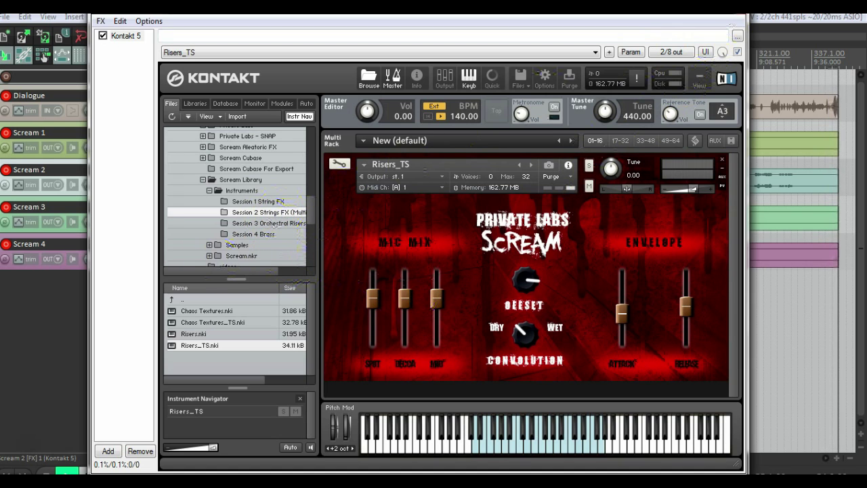
- Close the Scream 2 effects window, open Kontakt on the Scream 3 track and show the Session 3 Orchestral Risers folder
{"action": "left_click", "coordinate": [731, 8]}
{"action": "left_click", "coordinate": [177, 223]}
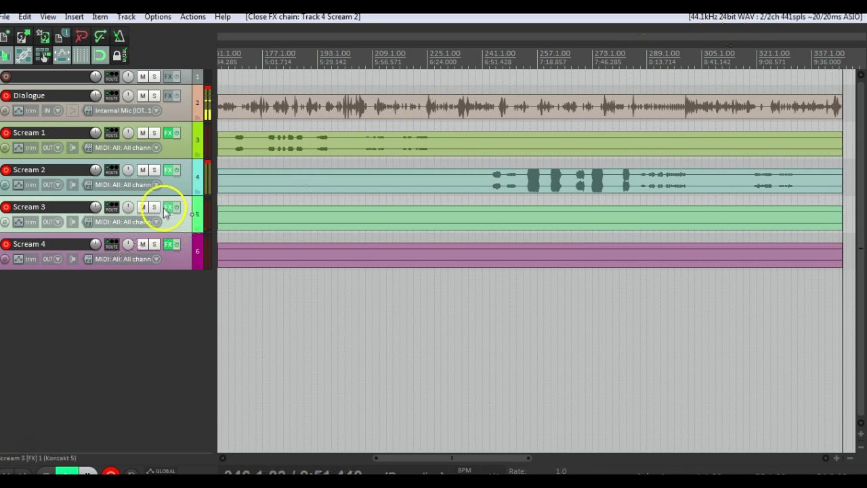
{"action": "left_click", "coordinate": [169, 207]}
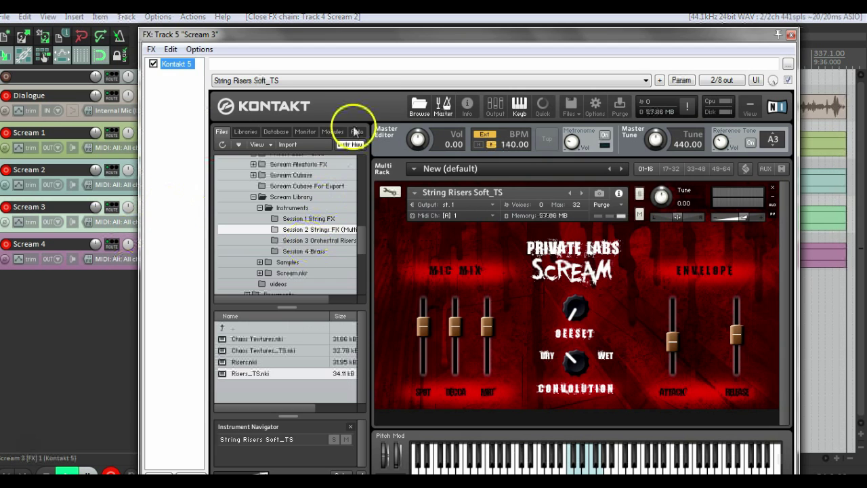
{"action": "left_click", "coordinate": [307, 241]}
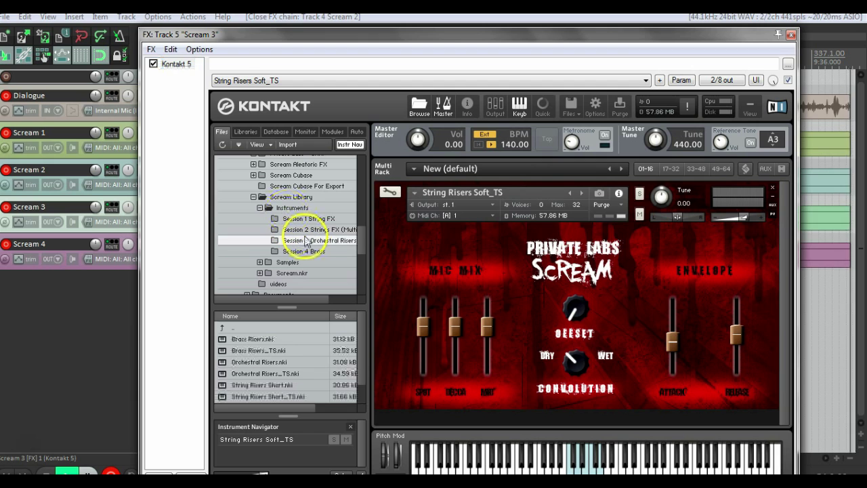
- Replace the loaded instrument with Brass Risers and play the lowest note of its mapped range
{"action": "left_click", "coordinate": [248, 342]}
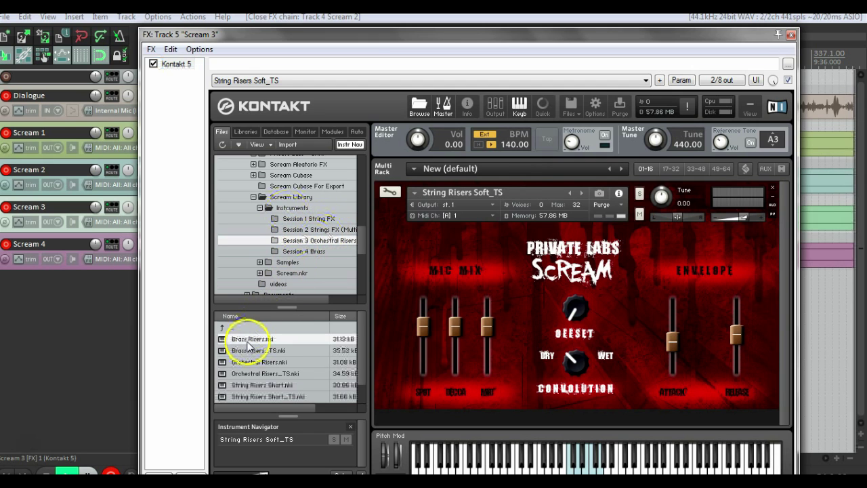
{"action": "left_click_drag", "start_coordinate": [249, 346], "coordinate": [507, 233]}
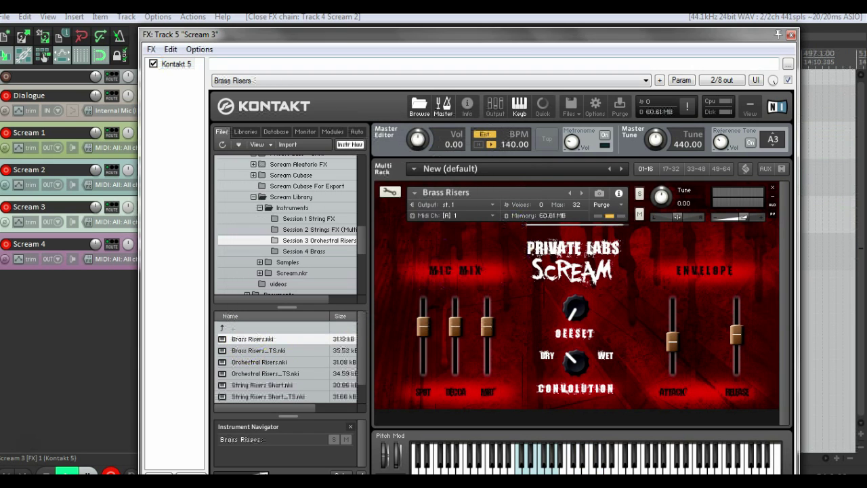
{"action": "left_click_drag", "start_coordinate": [387, 39], "coordinate": [380, 21]}
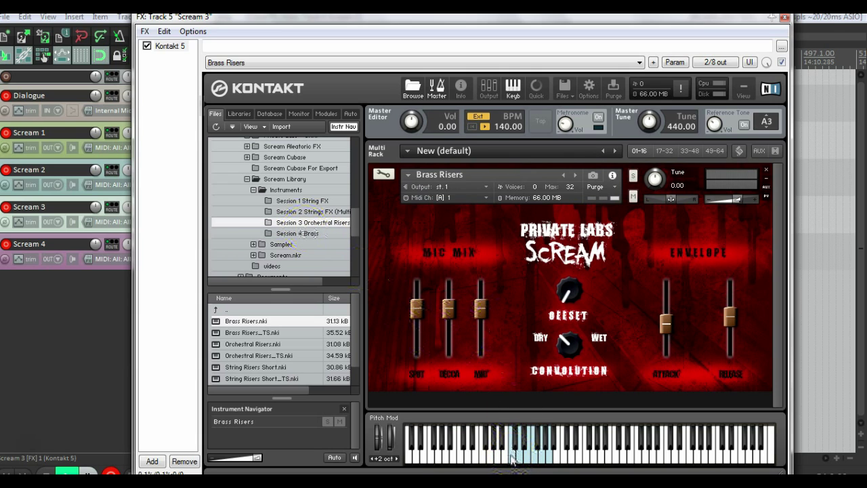
{"action": "left_click", "coordinate": [513, 460]}
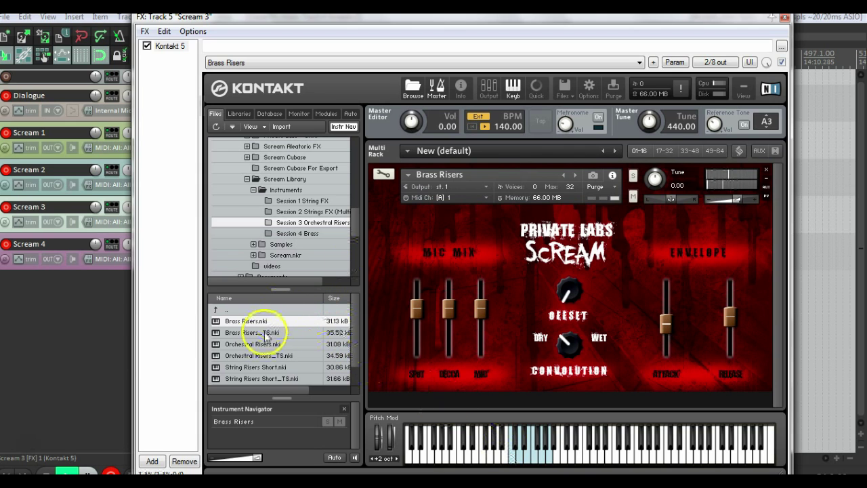
- Replace Brass Risers with Brass Risers_TS, raise the Offset to about three quarters and play notes across its mapped range
{"action": "left_click_drag", "start_coordinate": [267, 333], "coordinate": [561, 187]}
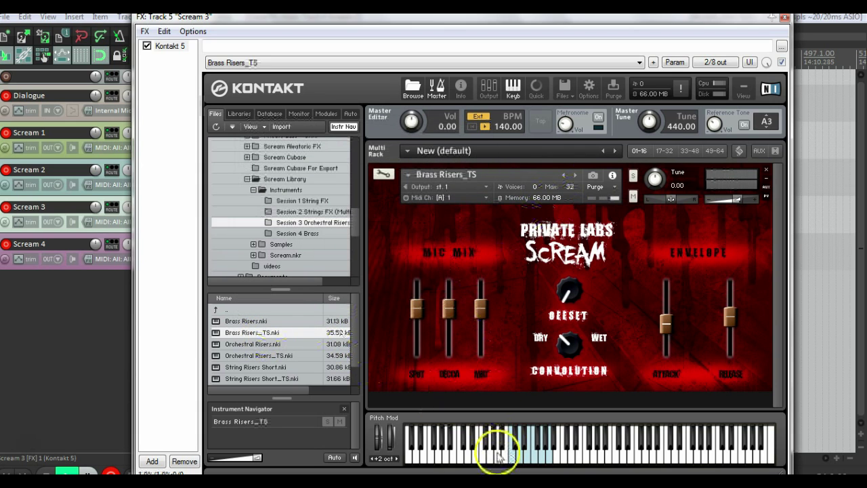
{"action": "left_click", "coordinate": [519, 456]}
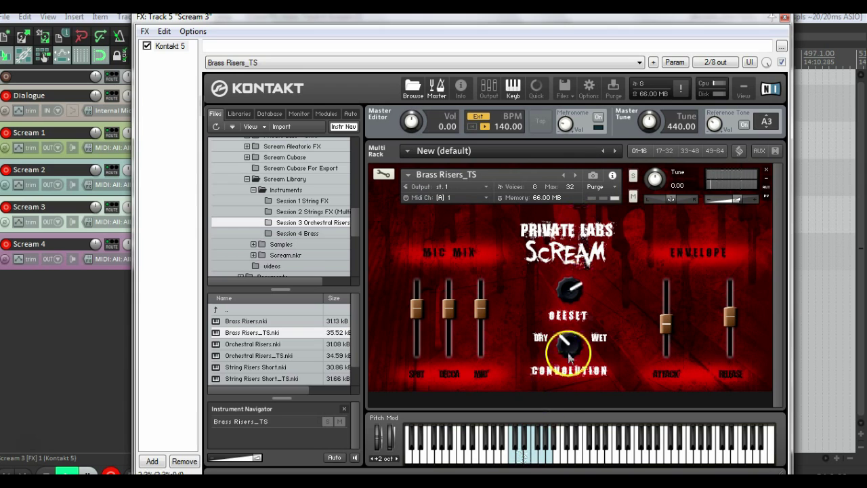
{"action": "left_click", "coordinate": [520, 456]}
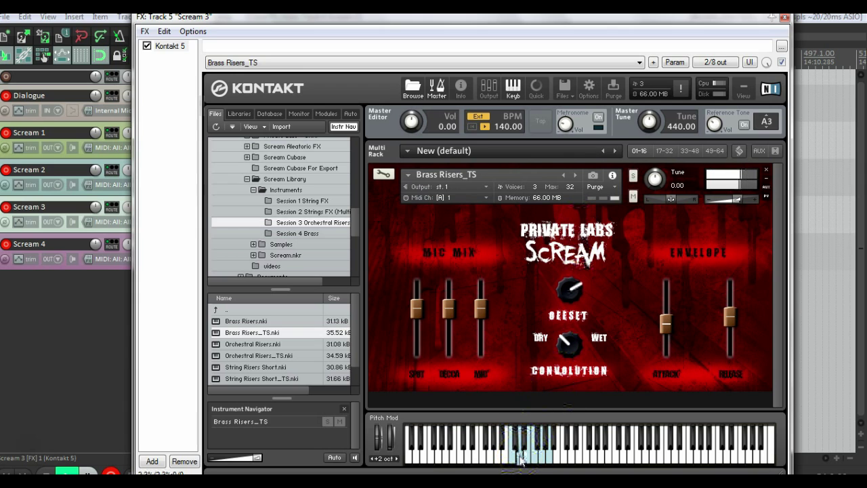
{"action": "mouse_move", "coordinate": [580, 290]}
{"action": "left_mouse_down"}
{"action": "mouse_move", "coordinate": [580, 277]}
{"action": "mouse_move", "coordinate": [581, 293]}
{"action": "left_mouse_up"}
{"action": "left_click", "coordinate": [519, 459]}
{"action": "left_click", "coordinate": [522, 439]}
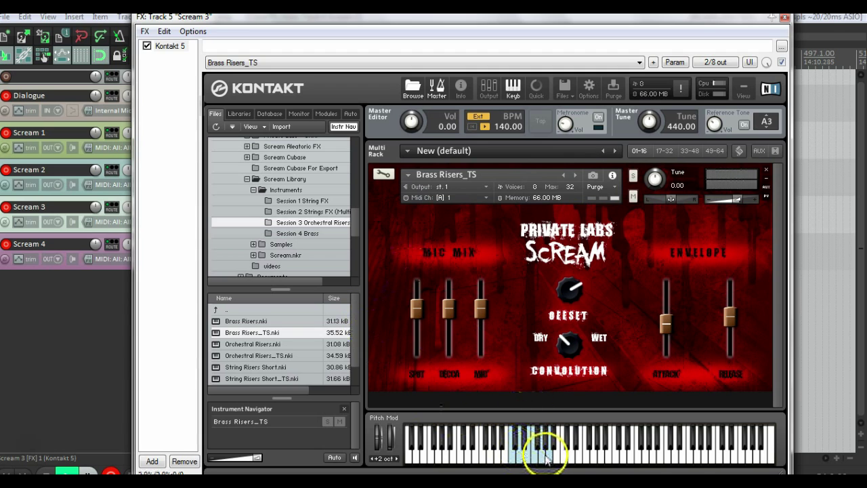
{"action": "left_click", "coordinate": [546, 456]}
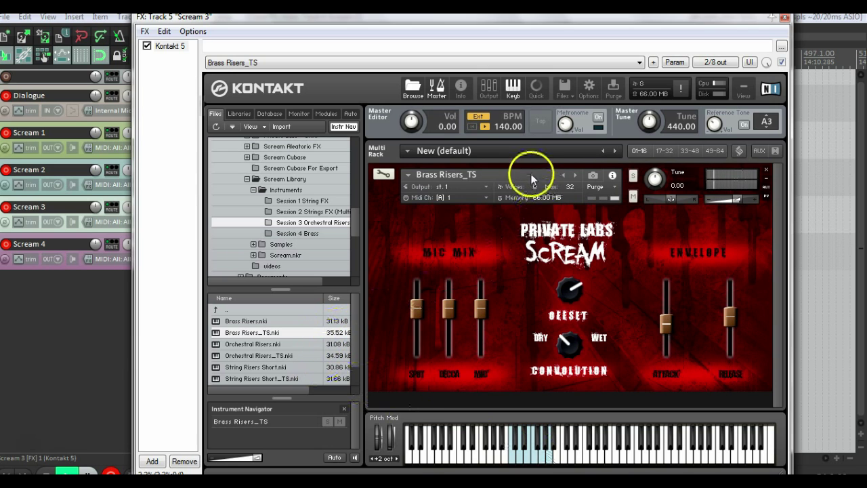
- Switch to Orchestral Risers and audition its mapped notes with the Offset at about a quarter and at minimum
{"action": "left_click", "coordinate": [575, 176]}
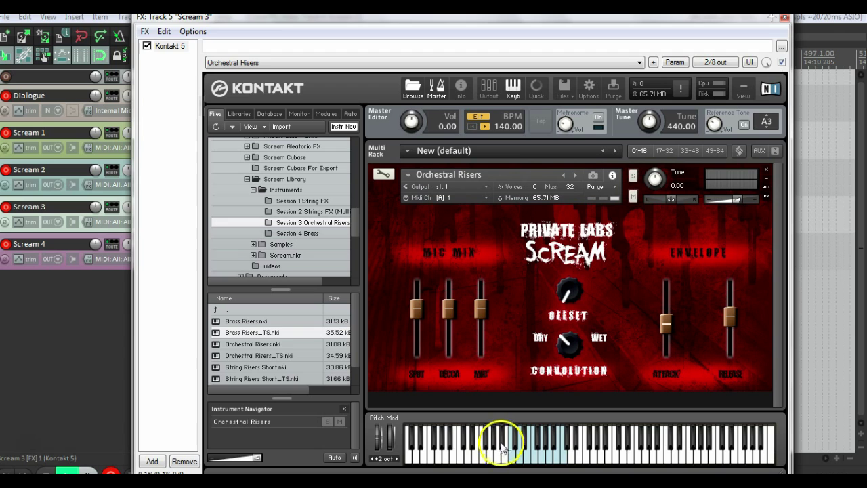
{"action": "left_click", "coordinate": [564, 461]}
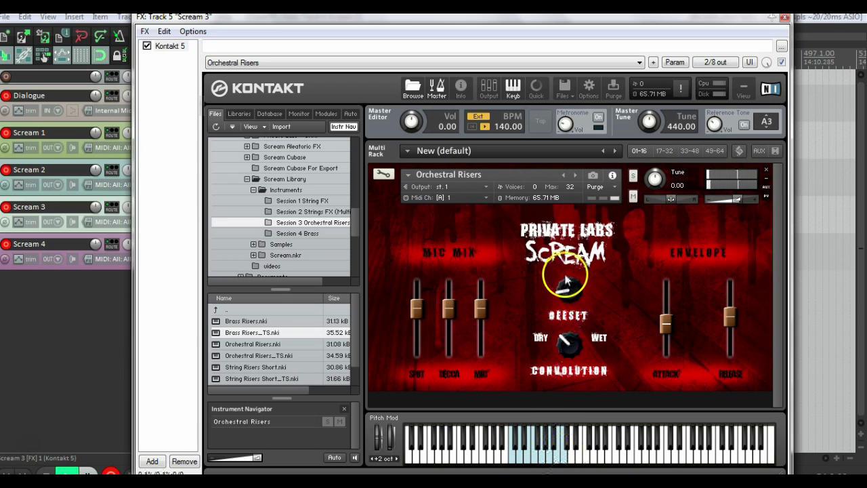
{"action": "left_click", "coordinate": [516, 460]}
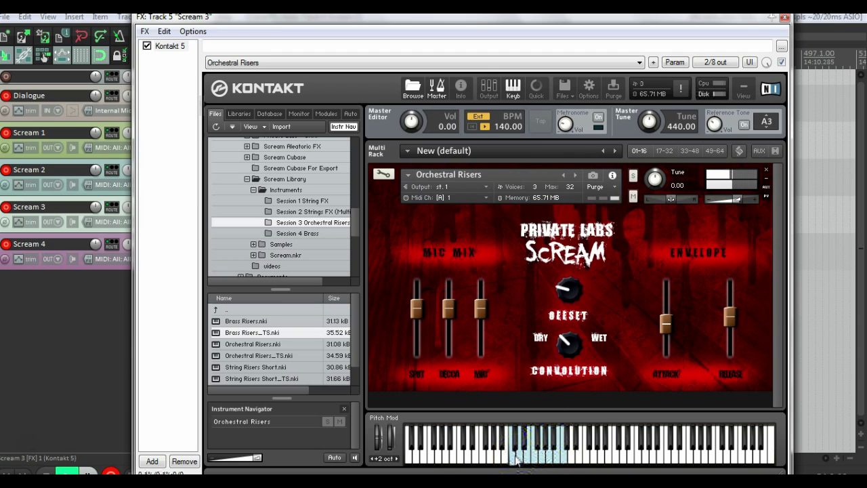
{"action": "left_click", "coordinate": [515, 440]}
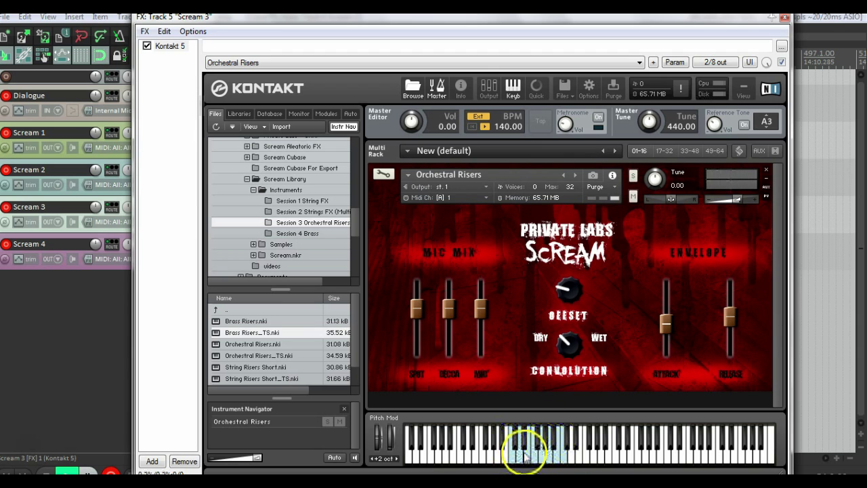
{"action": "left_click", "coordinate": [531, 456]}
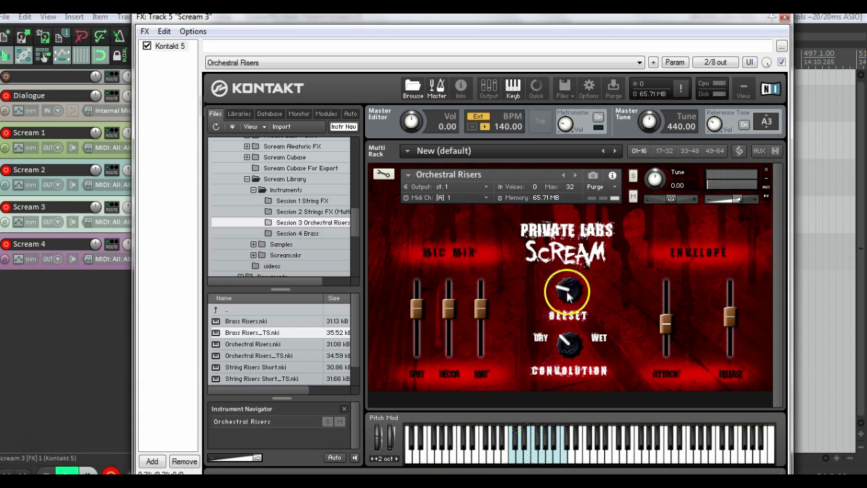
{"action": "left_click_drag", "start_coordinate": [567, 293], "coordinate": [579, 393]}
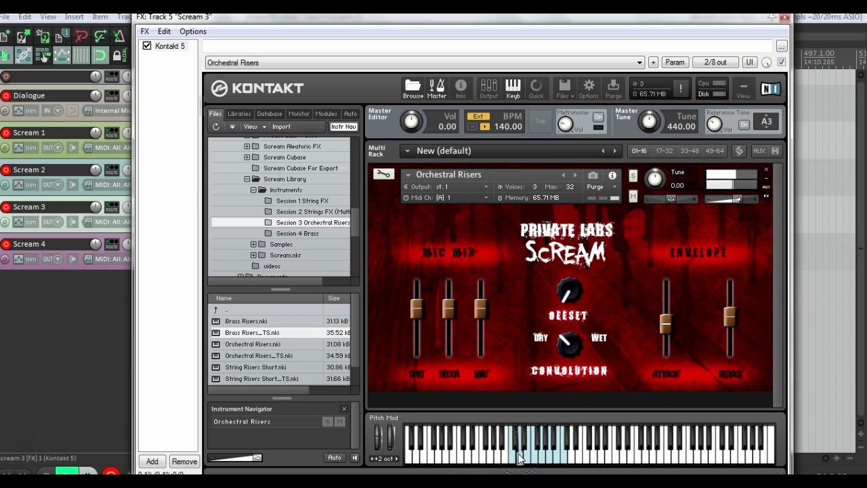
{"action": "left_click", "coordinate": [520, 459]}
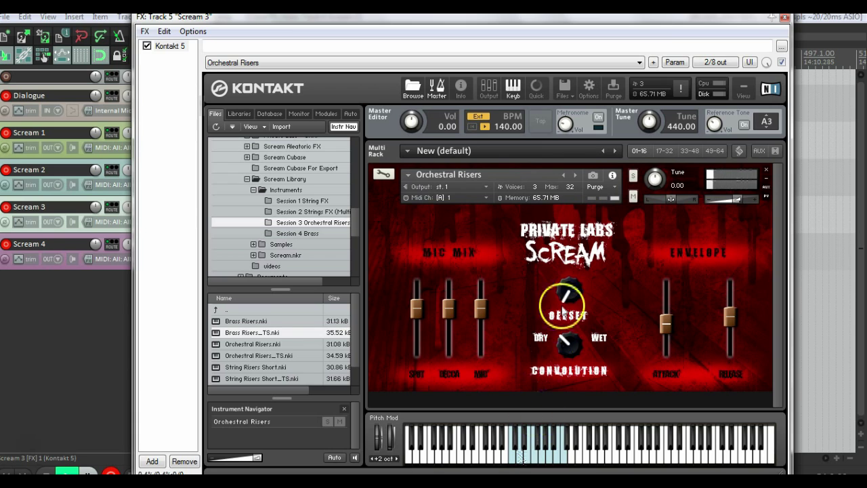
- Switch to Orchestral Risers_TS and play a low note of its mapped range
{"action": "left_click", "coordinate": [574, 175]}
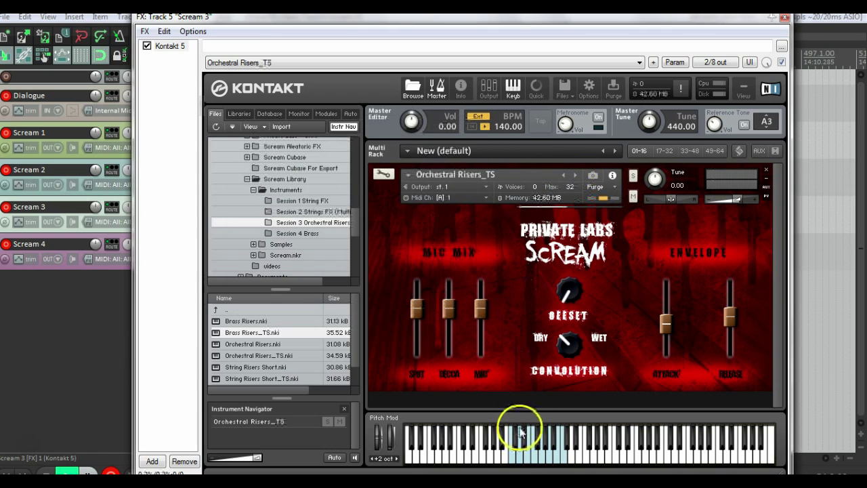
{"action": "left_click", "coordinate": [519, 457]}
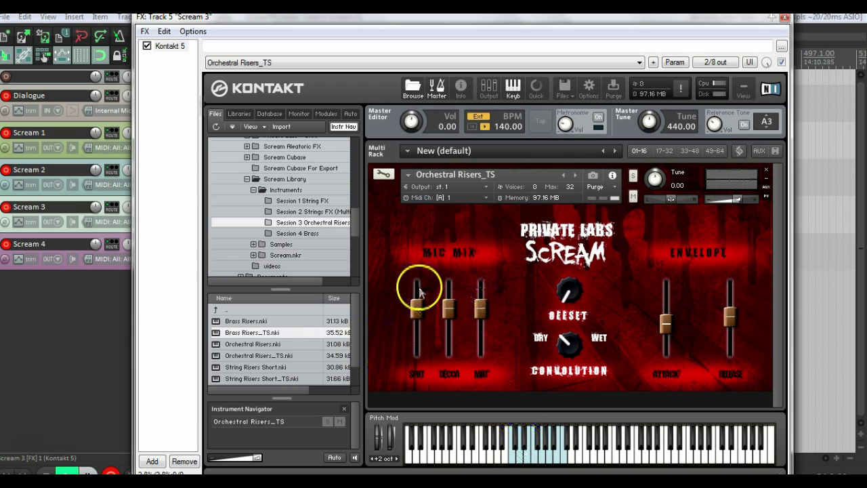
- Advance through String Risers Short to String Risers Short_TS and audition its mapped notes with the Offset at about three quarters
{"action": "left_click", "coordinate": [577, 175]}
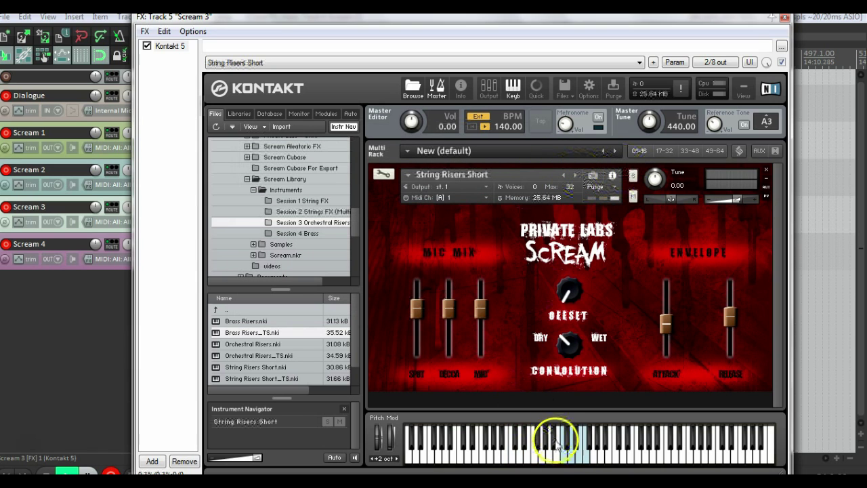
{"action": "left_click", "coordinate": [577, 174]}
{"action": "left_click", "coordinate": [566, 458]}
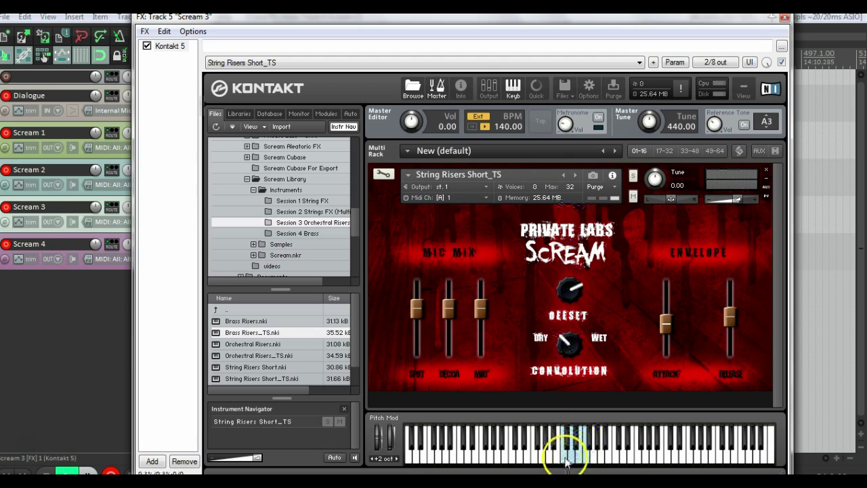
{"action": "left_click", "coordinate": [567, 458]}
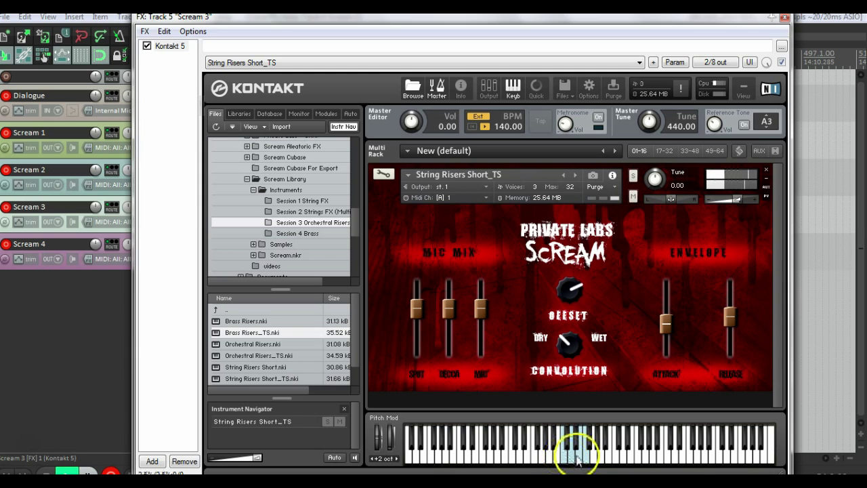
{"action": "left_click_drag", "start_coordinate": [581, 460], "coordinate": [588, 460]}
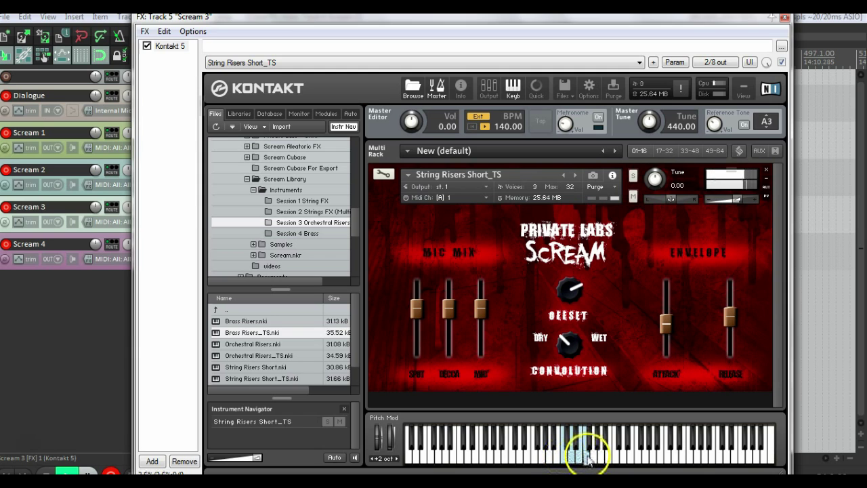
- Raise the Offset of String Risers Short_TS a little, lower it slightly again and play notes at each setting
{"action": "left_click_drag", "start_coordinate": [570, 291], "coordinate": [568, 278]}
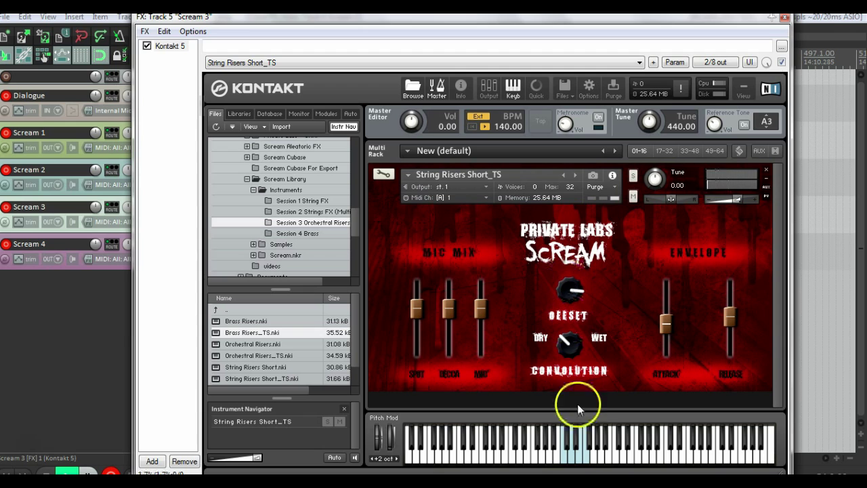
{"action": "left_click", "coordinate": [569, 455]}
{"action": "left_click_drag", "start_coordinate": [567, 291], "coordinate": [568, 296]}
{"action": "left_click", "coordinate": [558, 449]}
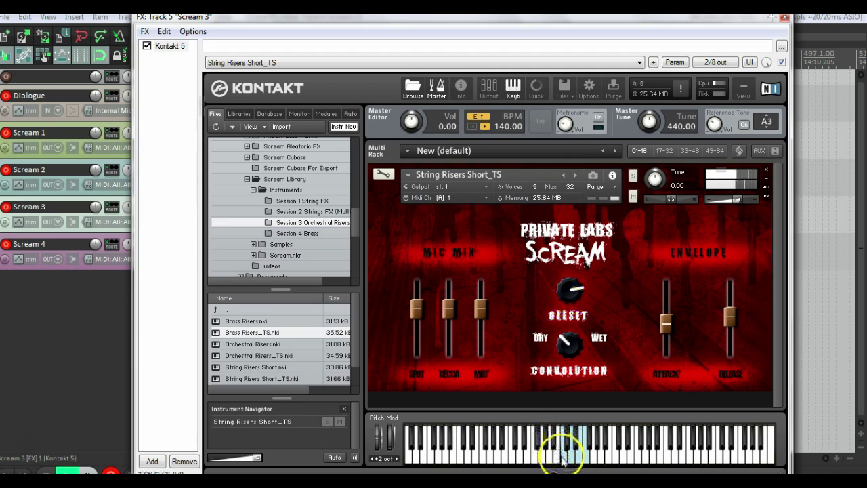
{"action": "left_click_drag", "start_coordinate": [573, 458], "coordinate": [580, 460]}
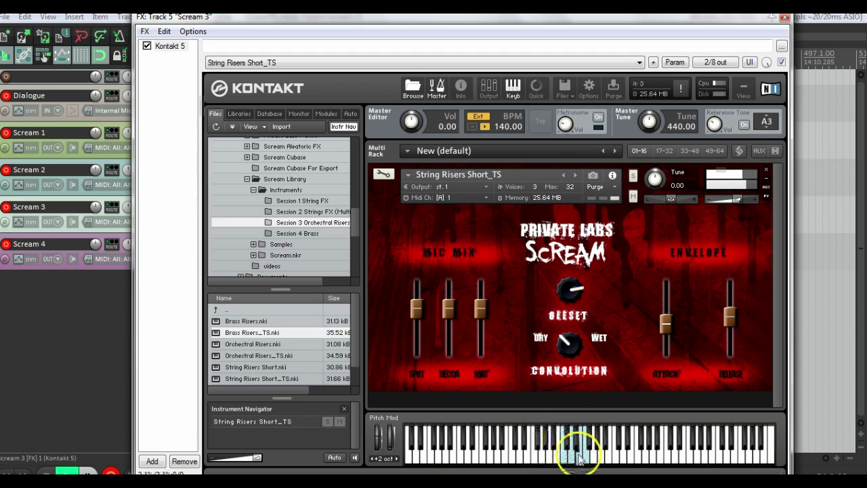
{"action": "left_click", "coordinate": [563, 455]}
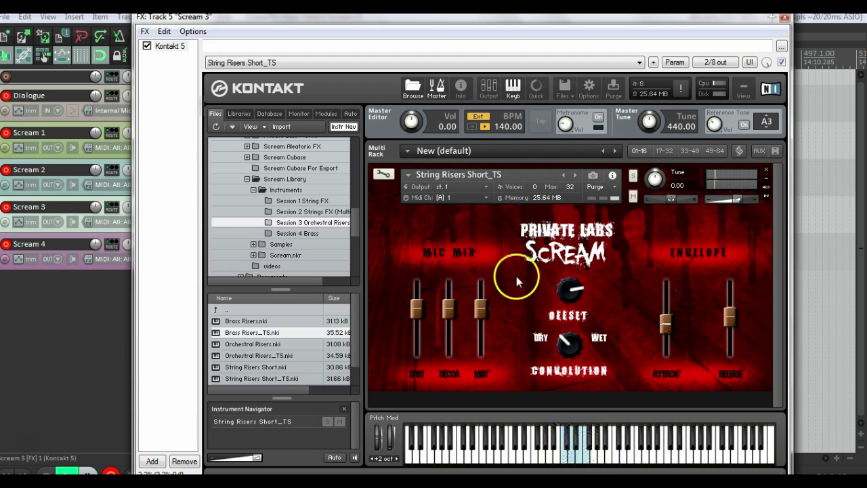
- Lower the Decca mic and the third mic slider, set Convolution fully dry and replay the mapped notes of String Risers Short_TS
{"action": "left_click_drag", "start_coordinate": [457, 305], "coordinate": [485, 347]}
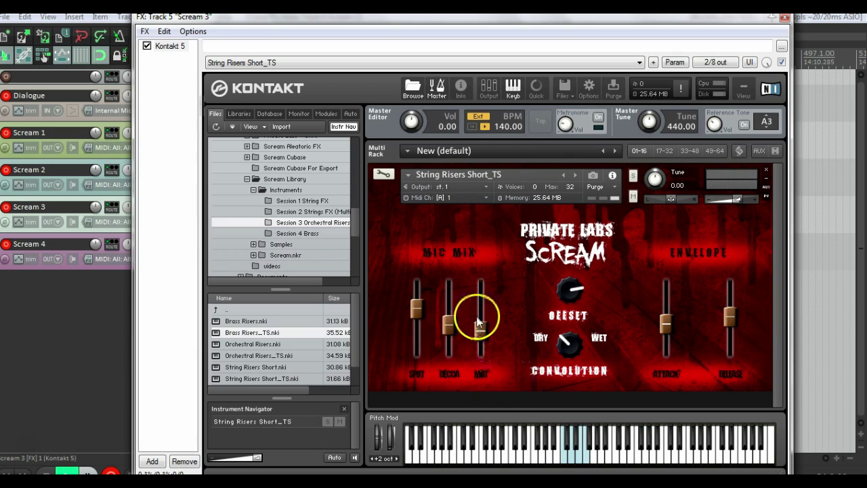
{"action": "left_click", "coordinate": [564, 454]}
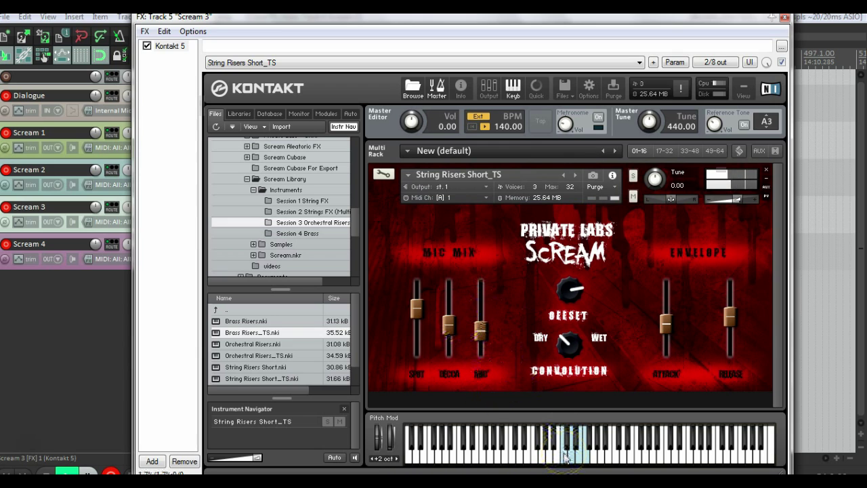
{"action": "left_click_drag", "start_coordinate": [569, 344], "coordinate": [555, 450]}
{"action": "left_click", "coordinate": [566, 454]}
{"action": "left_click", "coordinate": [579, 454]}
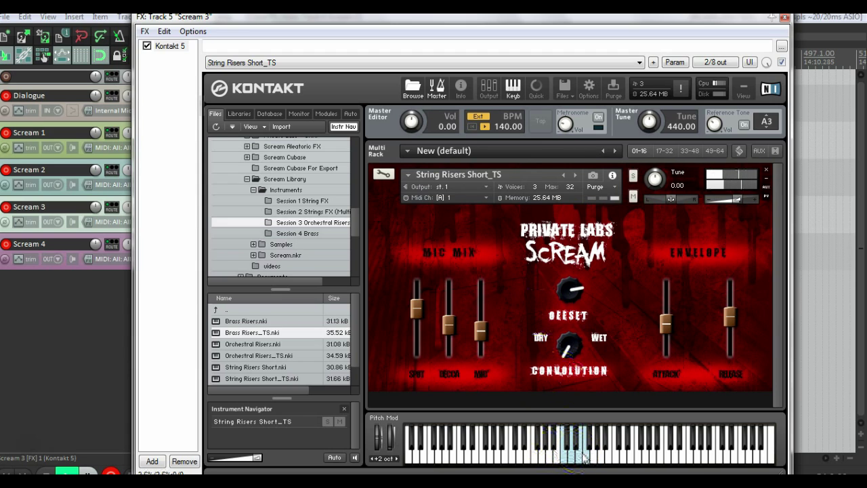
{"action": "left_click", "coordinate": [572, 453]}
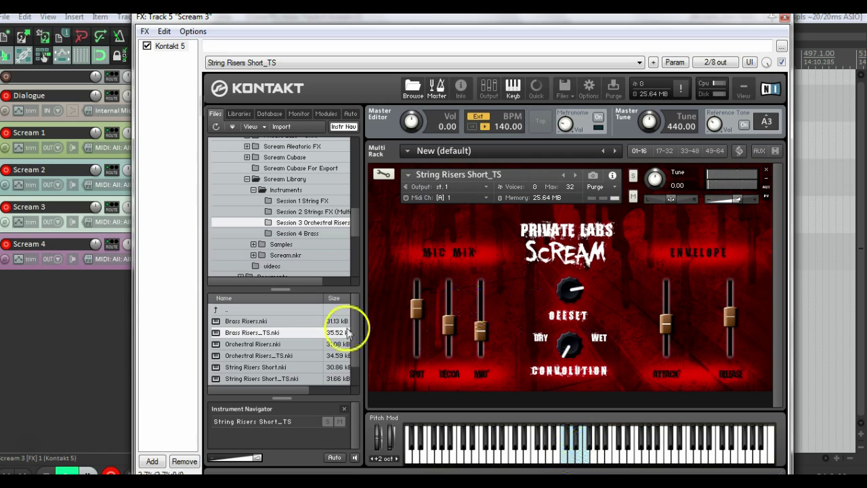
- Advance through String Risers Soft to String Risers Soft_TS and review the remaining instruments in the Session 3 folder
{"action": "left_click", "coordinate": [576, 175]}
{"action": "left_click", "coordinate": [577, 173]}
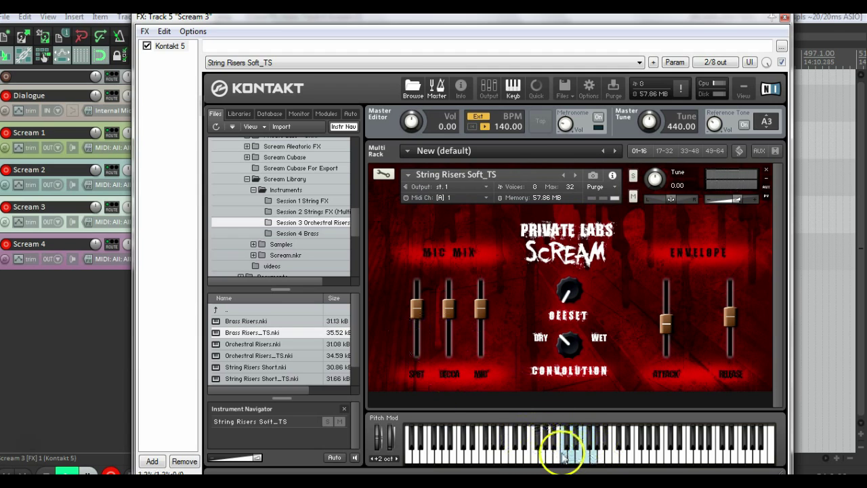
{"action": "scroll", "coordinate": [347, 327], "scroll_direction": "down", "scroll_amount": 2}
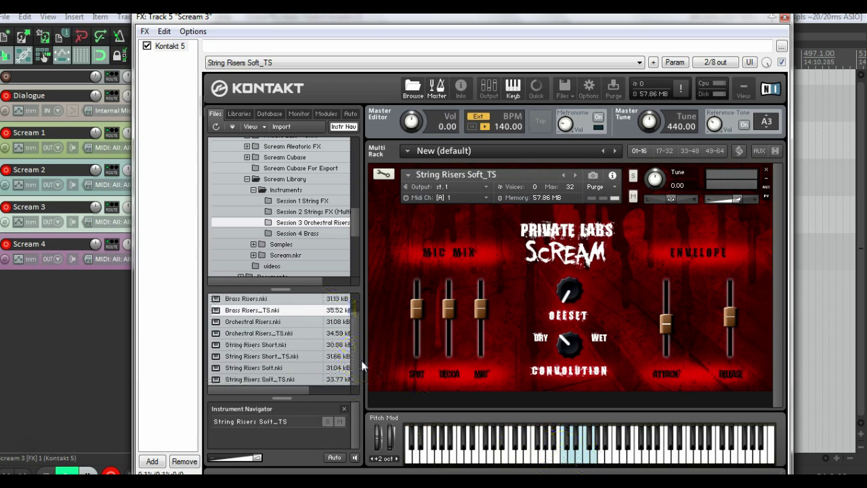
- Close the Kontakt window of the Scream 3 track and open Kontakt on the Scream 4 track
{"action": "left_click_drag", "start_coordinate": [361, 361], "coordinate": [362, 341]}
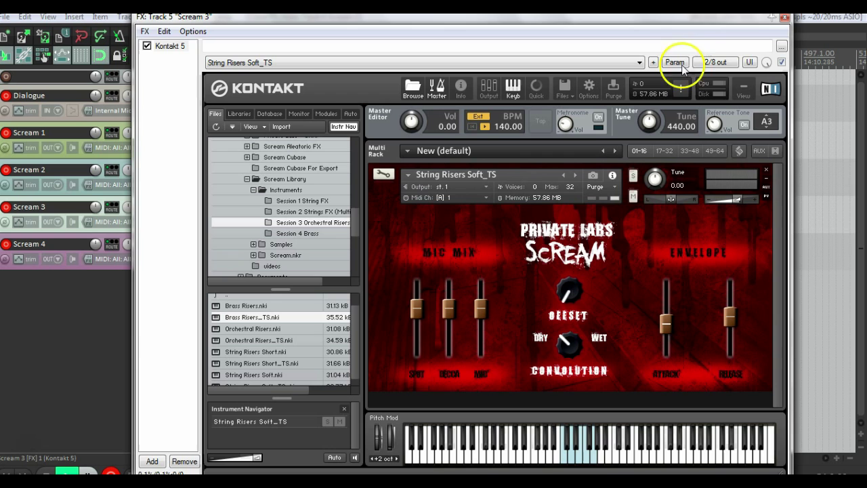
{"action": "left_click", "coordinate": [784, 20]}
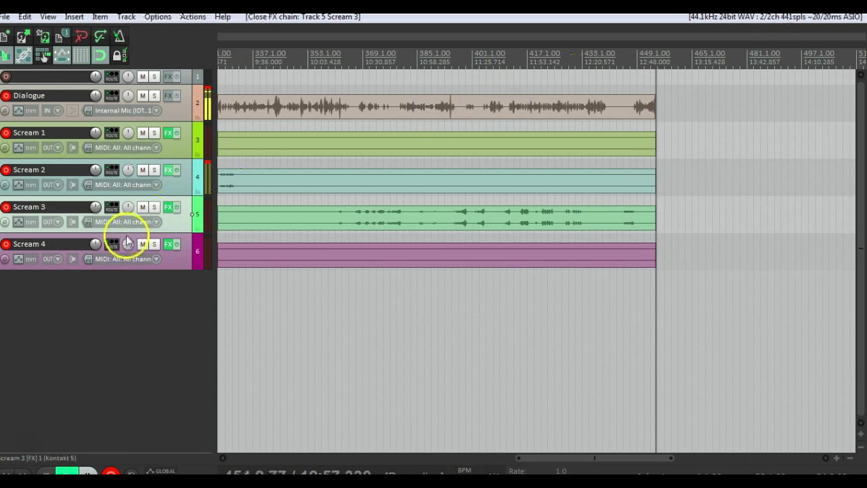
{"action": "left_click", "coordinate": [168, 245]}
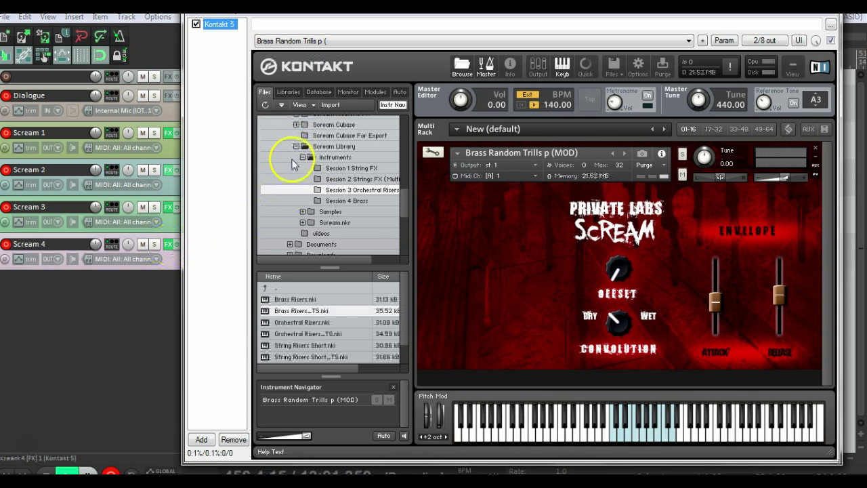
- Load Brass Risers_TS from the Session 3 Orchestral Risers folder into the Scream 4 track's Kontakt
{"action": "left_click", "coordinate": [297, 300]}
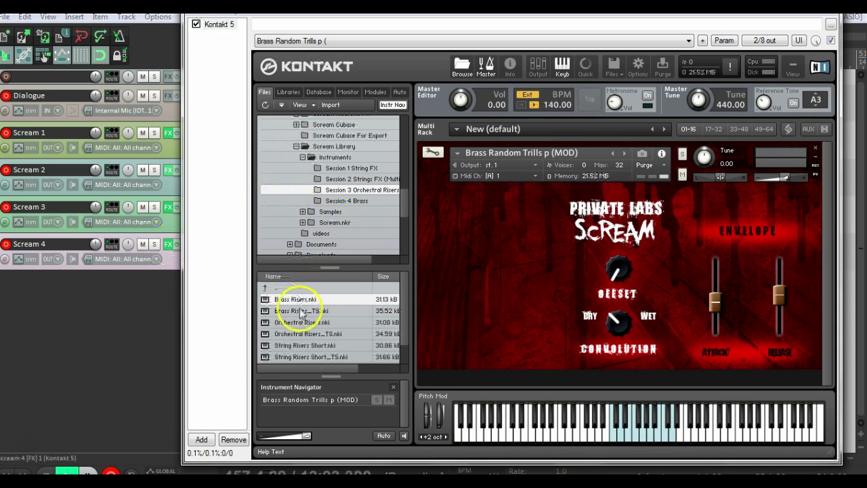
{"action": "left_click", "coordinate": [301, 311]}
{"action": "left_click_drag", "start_coordinate": [302, 311], "coordinate": [496, 236]}
{"action": "left_click", "coordinate": [407, 27]}
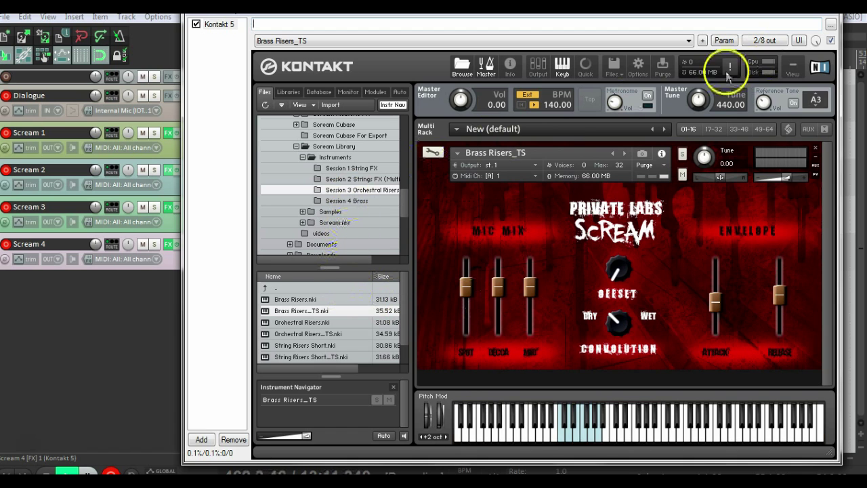
- Load Brass Clusters (MOD)_TS from the Session 4 Brass folder, replace it with Brass Clusters (MOD) and audition its mapped notes
{"action": "left_click", "coordinate": [359, 201]}
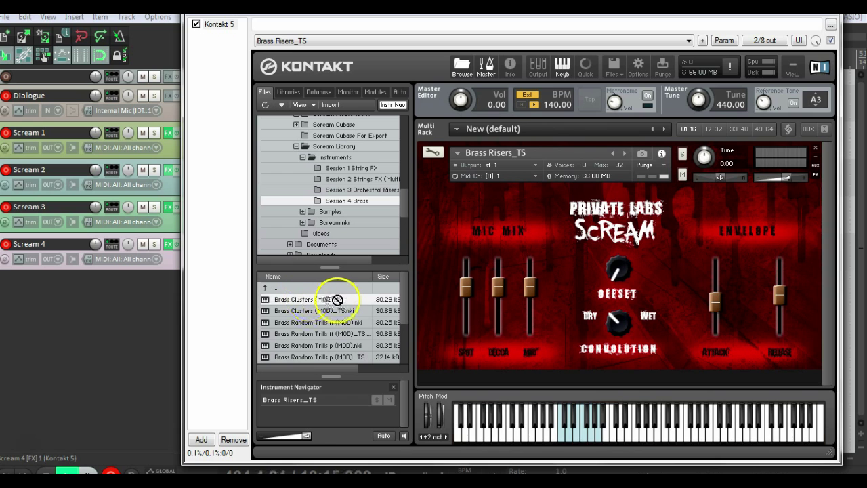
{"action": "left_click_drag", "start_coordinate": [321, 311], "coordinate": [547, 265]}
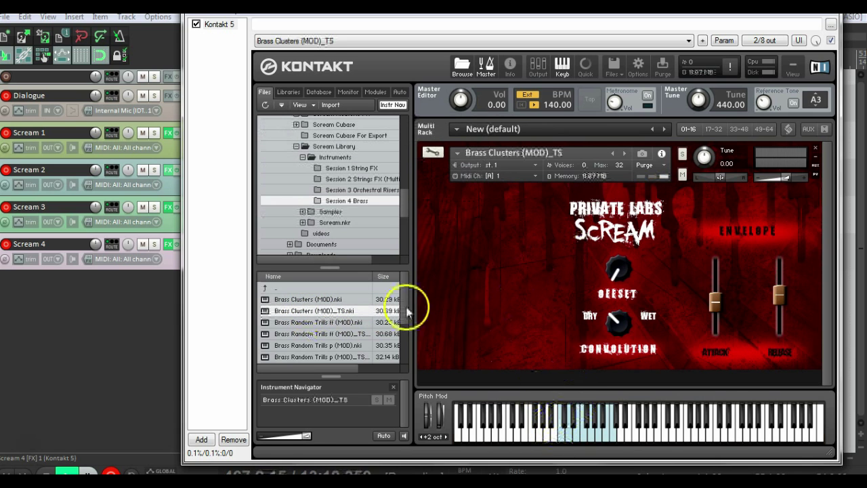
{"action": "double_click", "coordinate": [298, 299]}
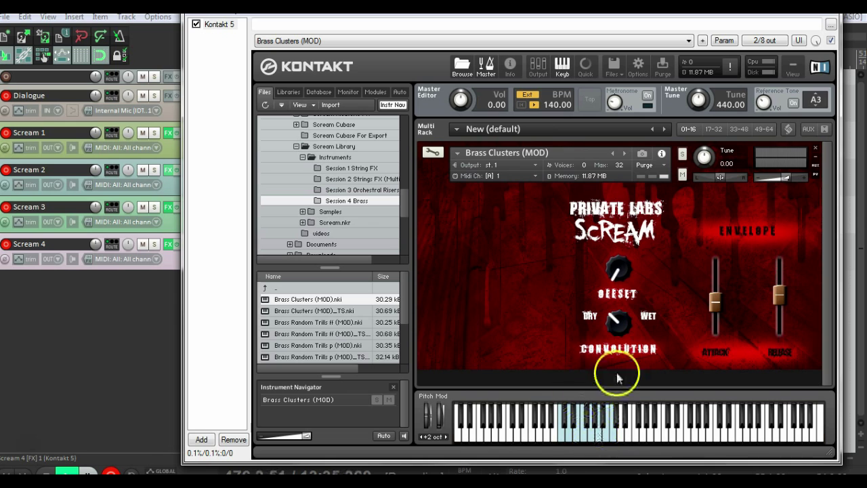
{"action": "left_click", "coordinate": [610, 430]}
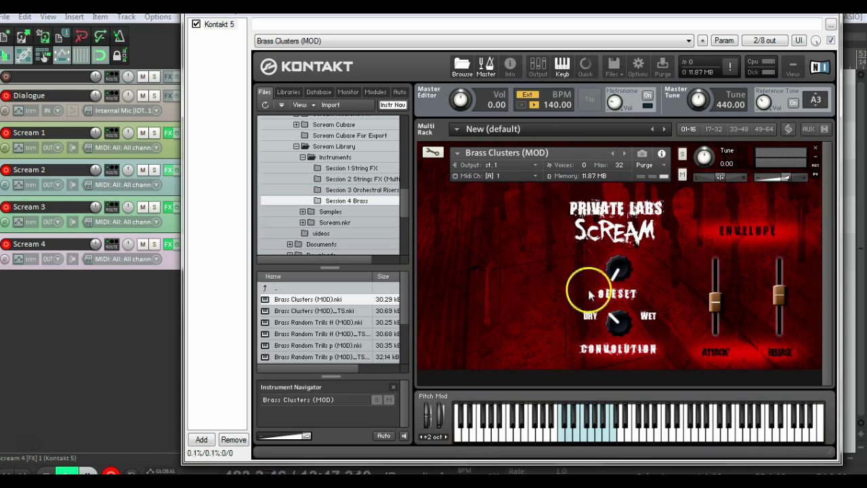
- Raise the Offset of Brass Clusters (MOD) in stages to about three quarters and play mapped notes at each setting
{"action": "left_click_drag", "start_coordinate": [623, 281], "coordinate": [618, 221]}
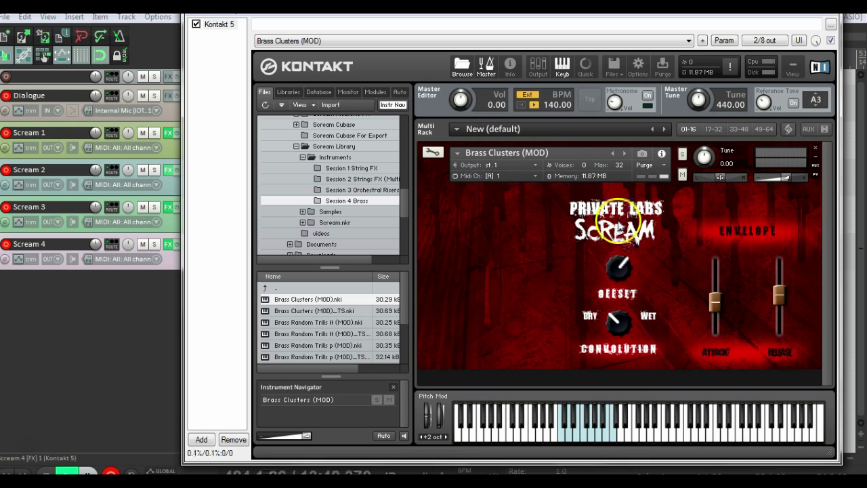
{"action": "left_click", "coordinate": [604, 431]}
{"action": "left_click_drag", "start_coordinate": [586, 269], "coordinate": [624, 258]}
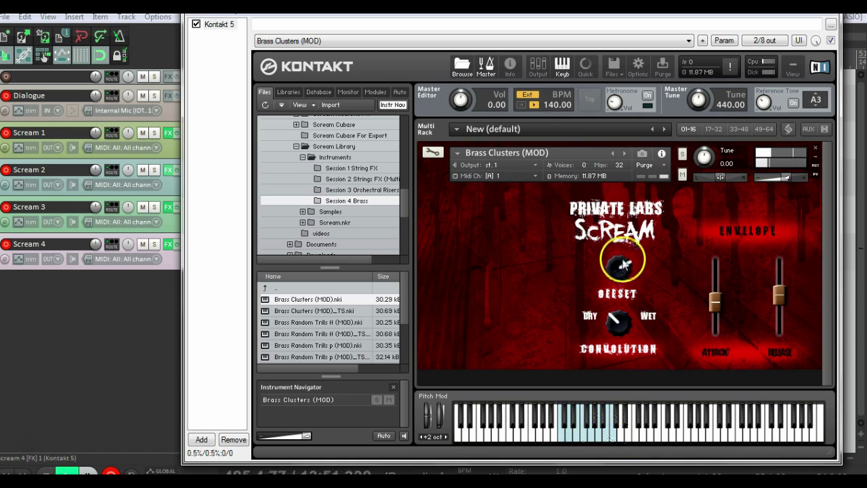
{"action": "left_click", "coordinate": [616, 438]}
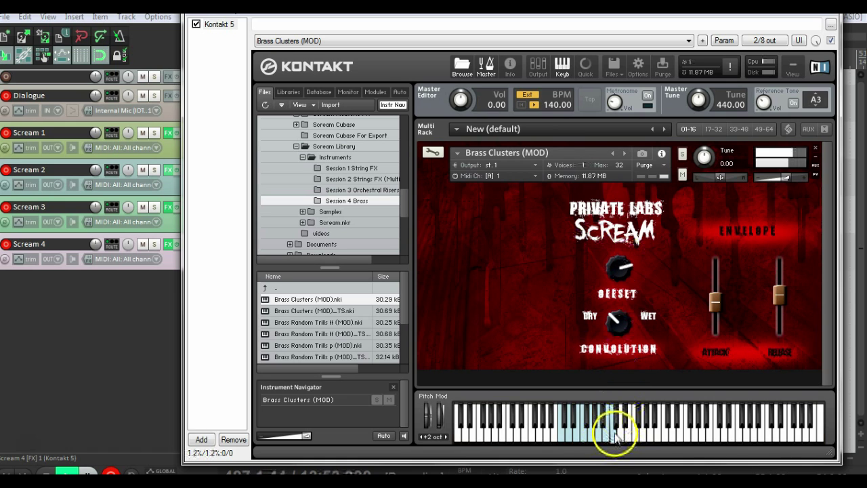
{"action": "left_click", "coordinate": [596, 435]}
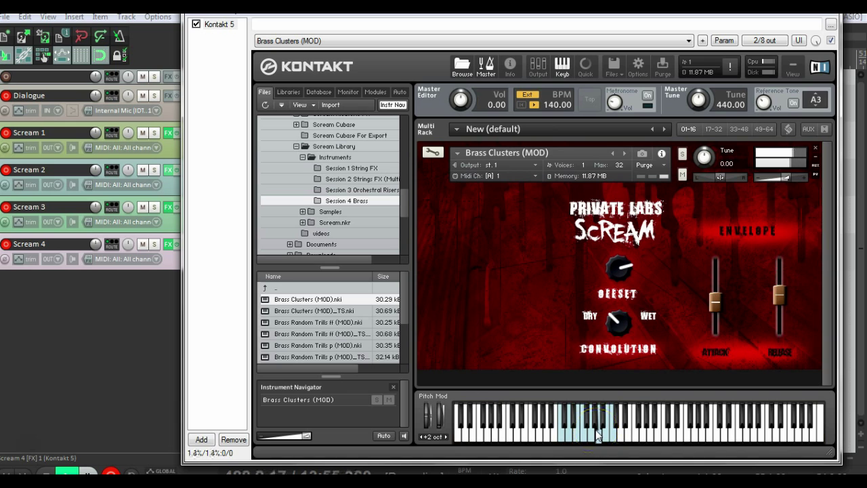
- Raise the Attack of Brass Clusters (MOD) to about two thirds and replay its mapped notes
{"action": "left_click_drag", "start_coordinate": [722, 313], "coordinate": [712, 278]}
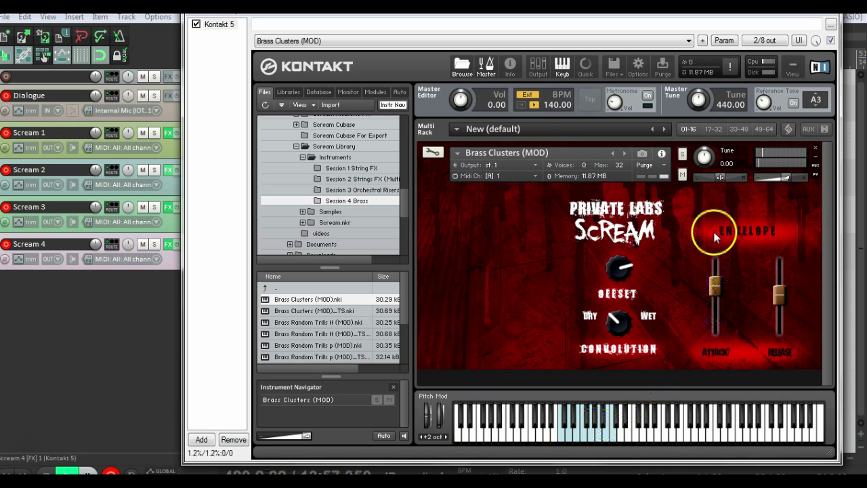
{"action": "left_click", "coordinate": [608, 439]}
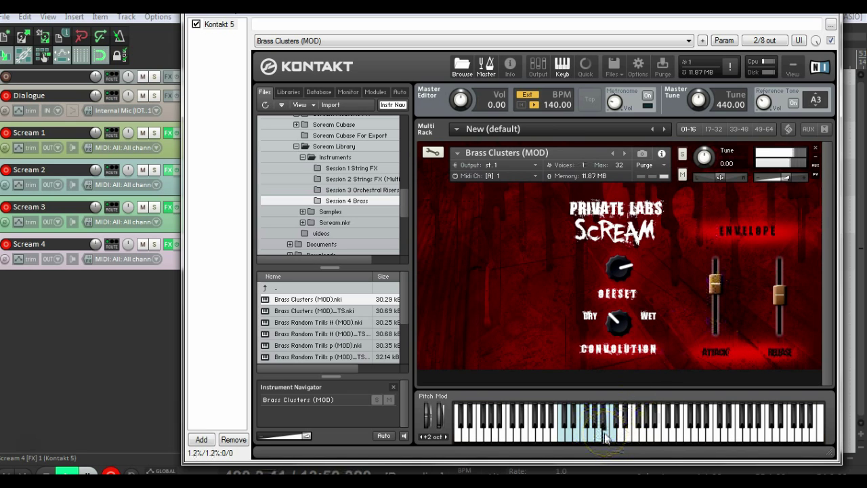
{"action": "left_click_drag", "start_coordinate": [594, 437], "coordinate": [599, 433]}
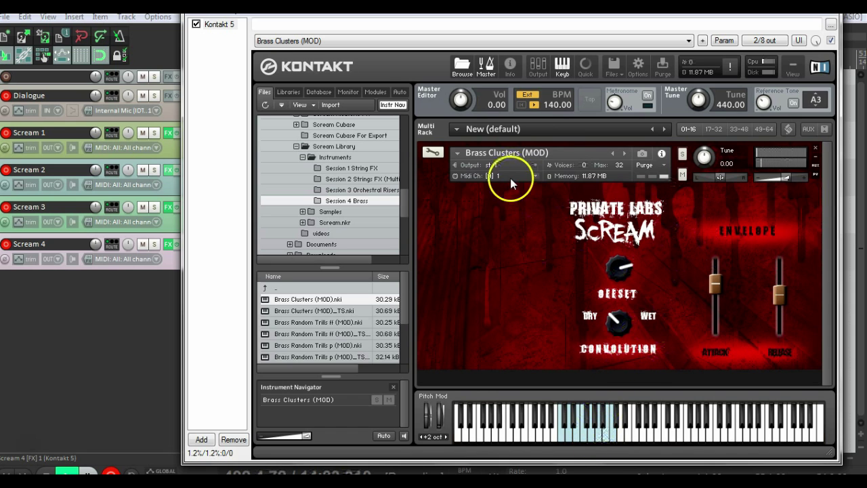
- Advance through the Session 4 instruments to Brass Random Trills ff (MOD) and audition a mapped note
{"action": "left_click", "coordinate": [626, 154]}
{"action": "left_click", "coordinate": [627, 154]}
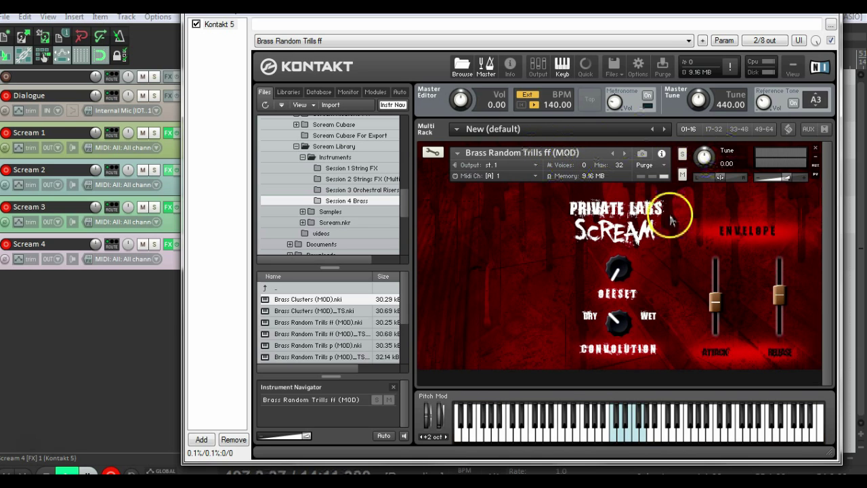
{"action": "left_click", "coordinate": [623, 437]}
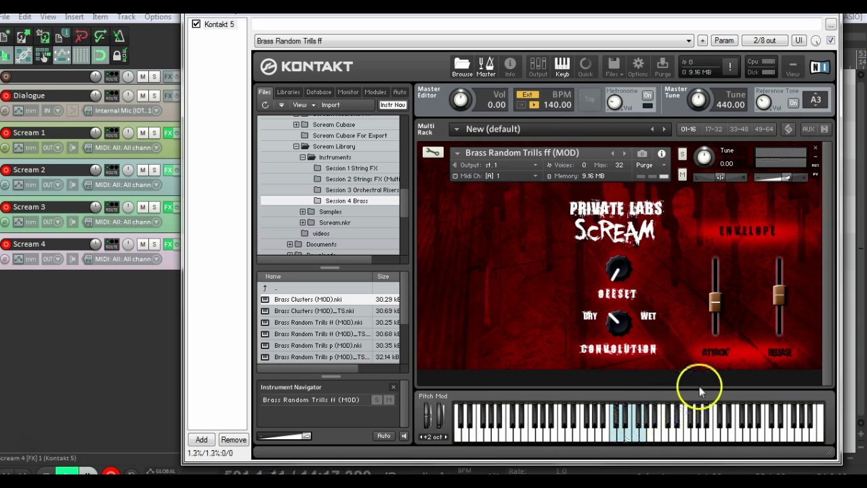
- Advance to Brass Random Trills ff (MOD)_TS and play notes before and after raising its Offset to about four fifths
{"action": "left_click", "coordinate": [624, 153]}
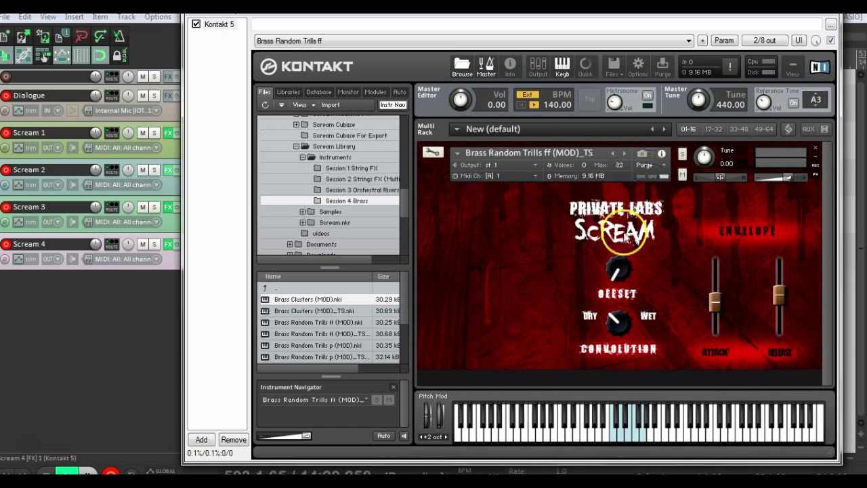
{"action": "left_click", "coordinate": [640, 434]}
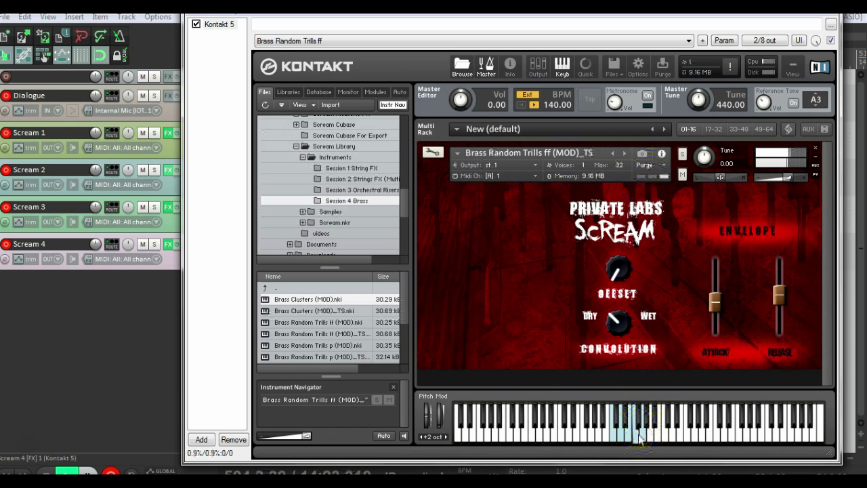
{"action": "left_click_drag", "start_coordinate": [616, 271], "coordinate": [631, 196]}
{"action": "left_click", "coordinate": [635, 429]}
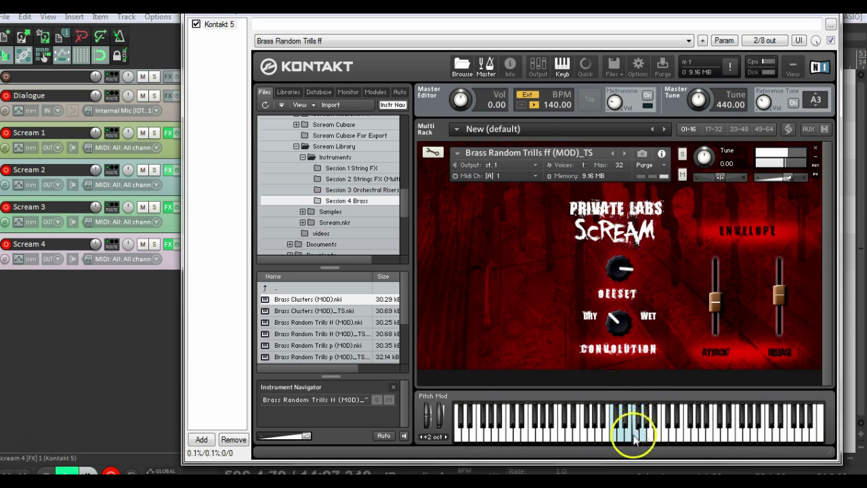
- Raise the Convolution of Brass Random Trills ff (MOD)_TS to about three quarters wet and play mapped notes
{"action": "left_click", "coordinate": [630, 318]}
{"action": "left_click", "coordinate": [630, 434]}
{"action": "left_click_drag", "start_coordinate": [618, 322], "coordinate": [627, 297]}
{"action": "left_click", "coordinate": [631, 436]}
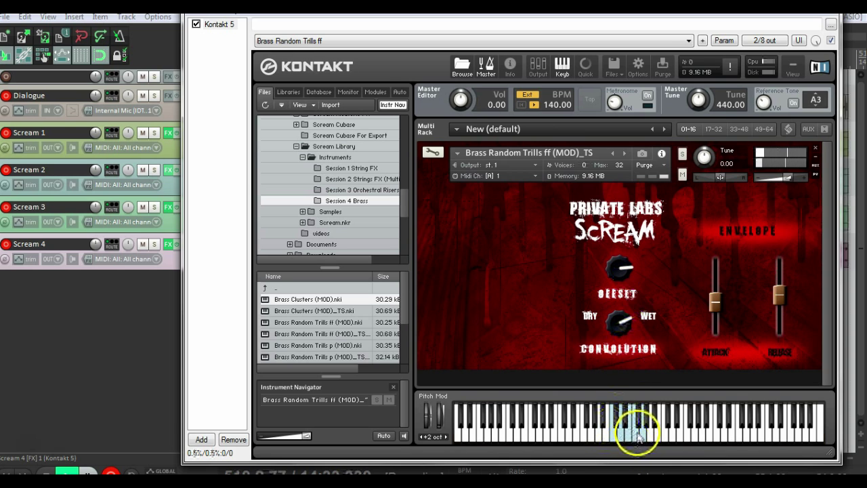
{"action": "left_click", "coordinate": [639, 432]}
- Turn the Convolution of Brass Random Trills ff (MOD)_TS further towards wet and replay notes across its mapped range
{"action": "left_click_drag", "start_coordinate": [621, 328], "coordinate": [623, 308]}
{"action": "left_click", "coordinate": [621, 433]}
{"action": "left_click", "coordinate": [615, 429]}
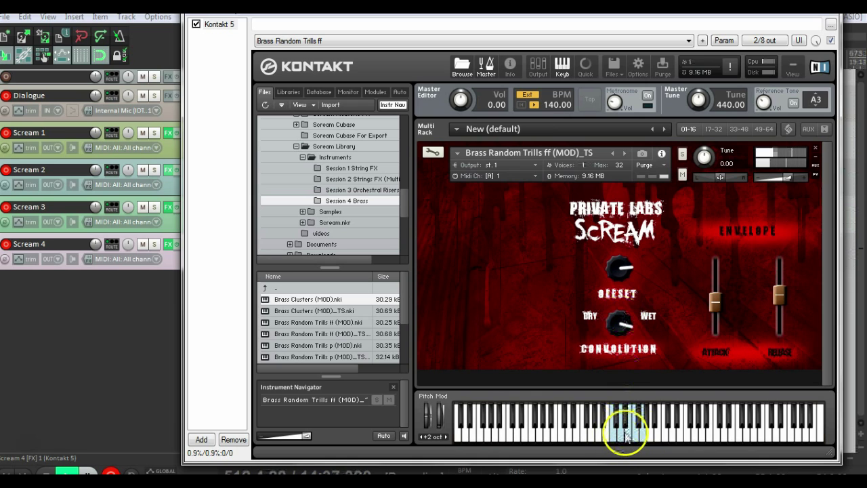
{"action": "left_click", "coordinate": [641, 434]}
{"action": "left_click", "coordinate": [637, 435]}
{"action": "left_click", "coordinate": [627, 433]}
{"action": "left_click", "coordinate": [623, 436]}
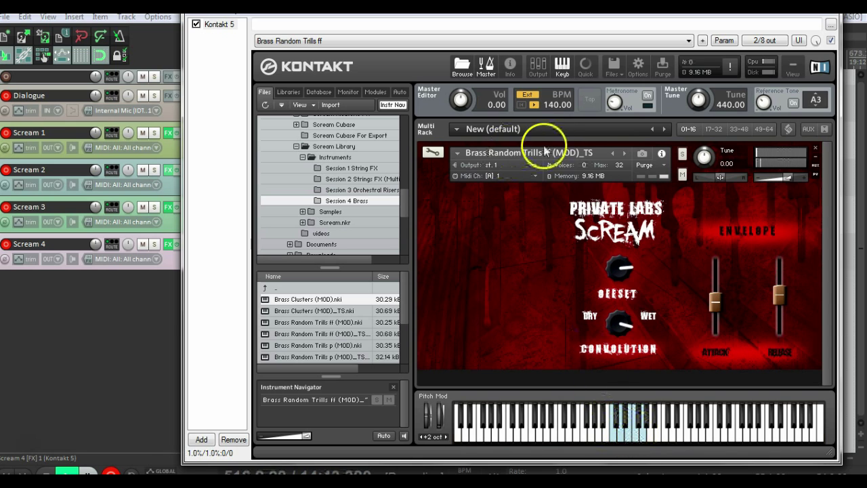
- Advance through Brass Random Trills p (MOD) to Brass Random Trills p (MOD)_TS and audition notes across its mapped range
{"action": "left_click", "coordinate": [623, 154]}
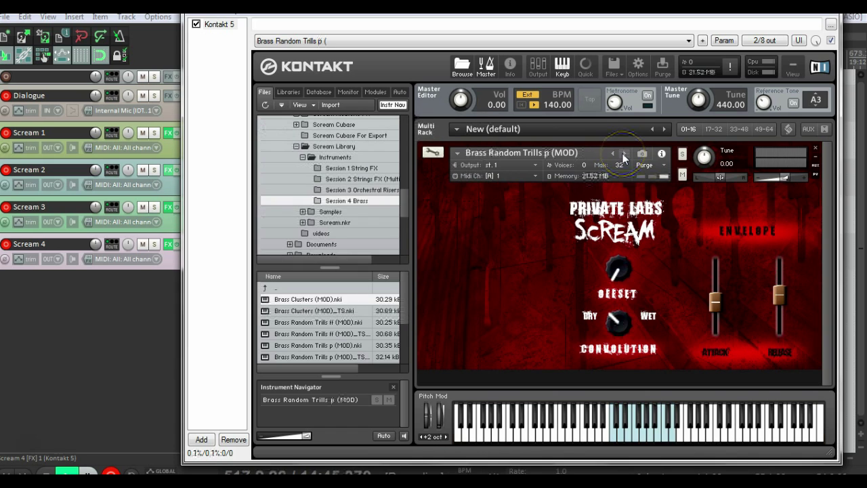
{"action": "left_click", "coordinate": [623, 154]}
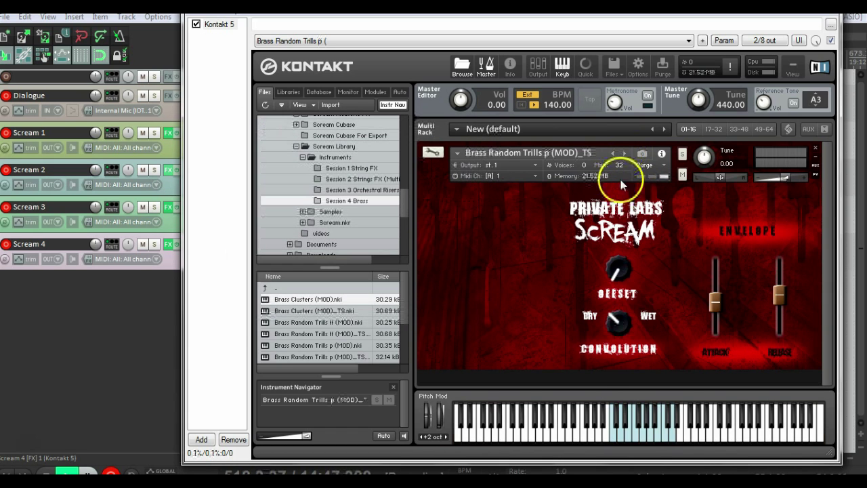
{"action": "left_click", "coordinate": [617, 426]}
{"action": "left_click", "coordinate": [645, 437]}
{"action": "left_click", "coordinate": [657, 435]}
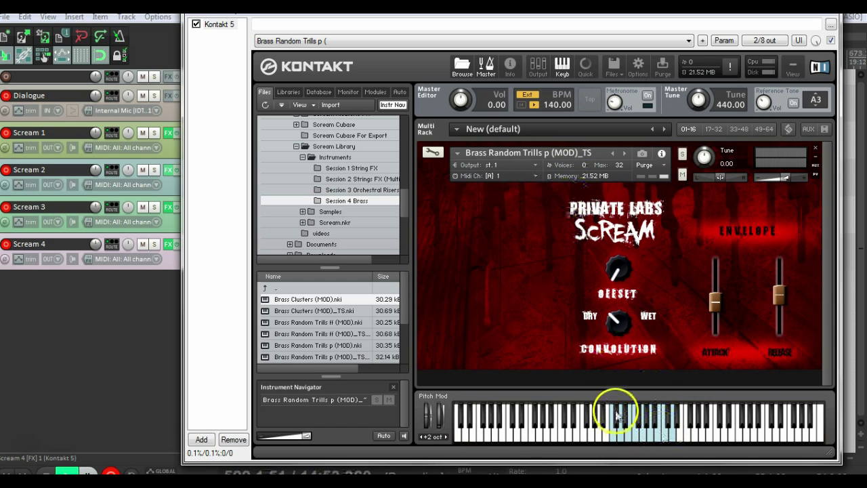
{"action": "left_click", "coordinate": [647, 431]}
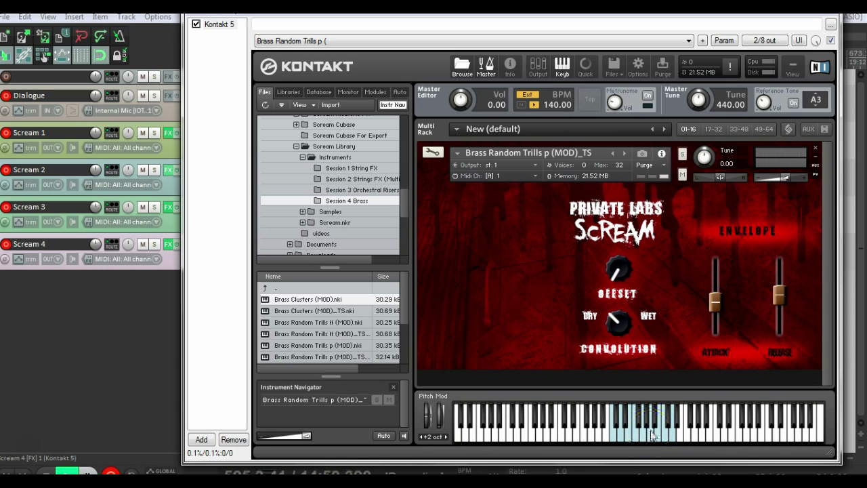
{"action": "left_click", "coordinate": [656, 435]}
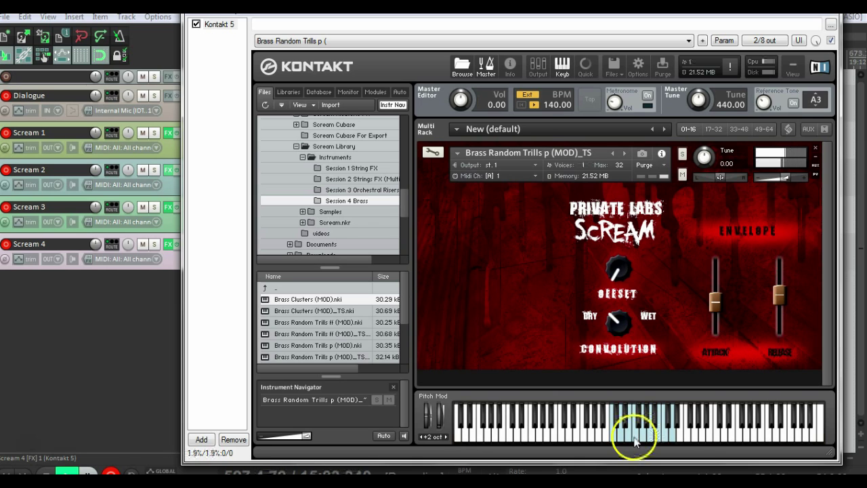
{"action": "left_click", "coordinate": [627, 437]}
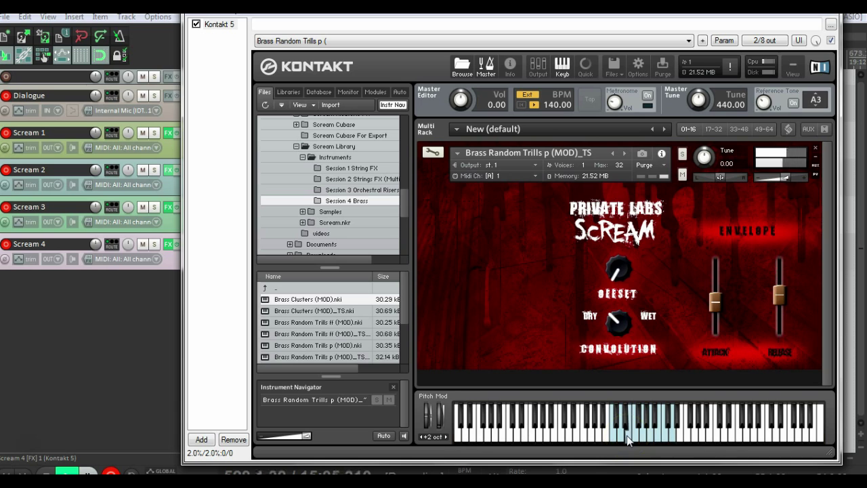
{"action": "left_click", "coordinate": [672, 435]}
- Advance to the Session 4 Brass Risers instrument and audition notes in its lower mapped range
{"action": "left_click", "coordinate": [627, 153]}
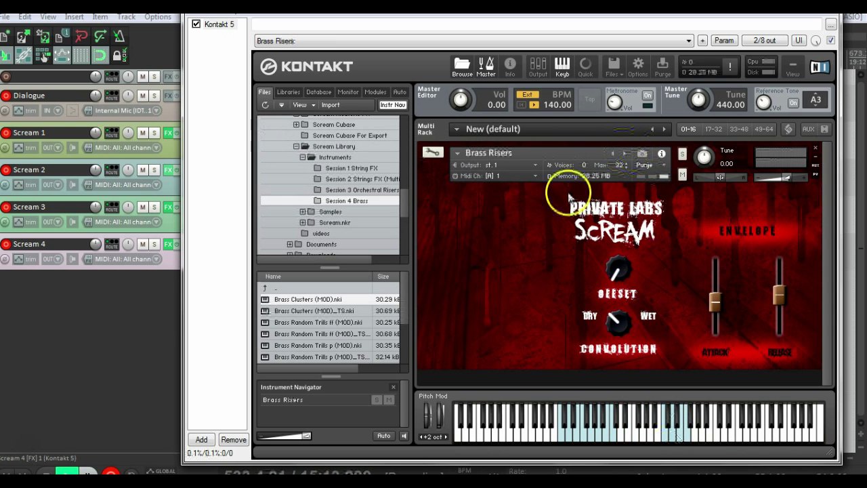
{"action": "scroll", "coordinate": [403, 325], "scroll_direction": "down", "scroll_amount": 5}
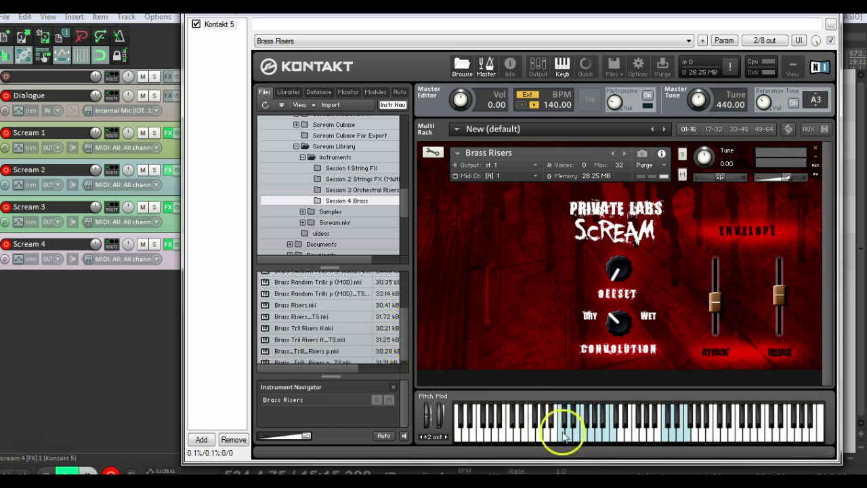
{"action": "left_click", "coordinate": [587, 434]}
{"action": "left_click", "coordinate": [592, 434]}
- Raise the Offset of Brass Risers to about one fifth and play notes in both its lower and upper mapped ranges
{"action": "left_click_drag", "start_coordinate": [618, 282], "coordinate": [619, 252]}
{"action": "left_click", "coordinate": [594, 434]}
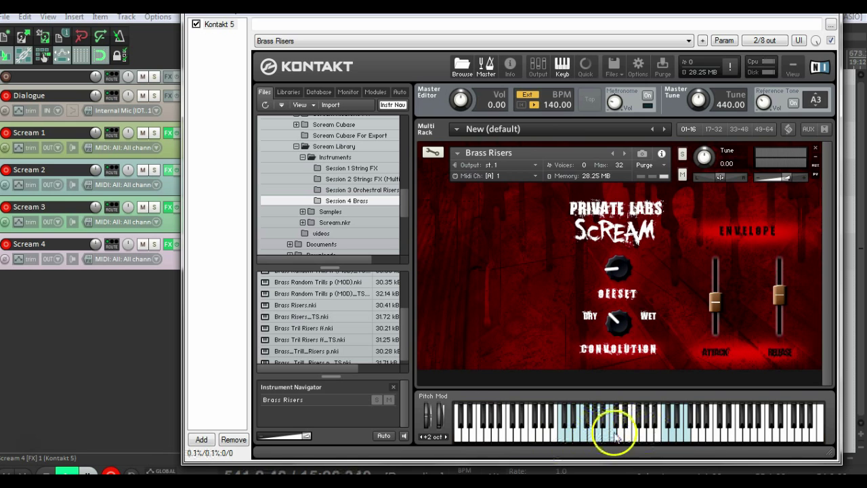
{"action": "left_click", "coordinate": [668, 435]}
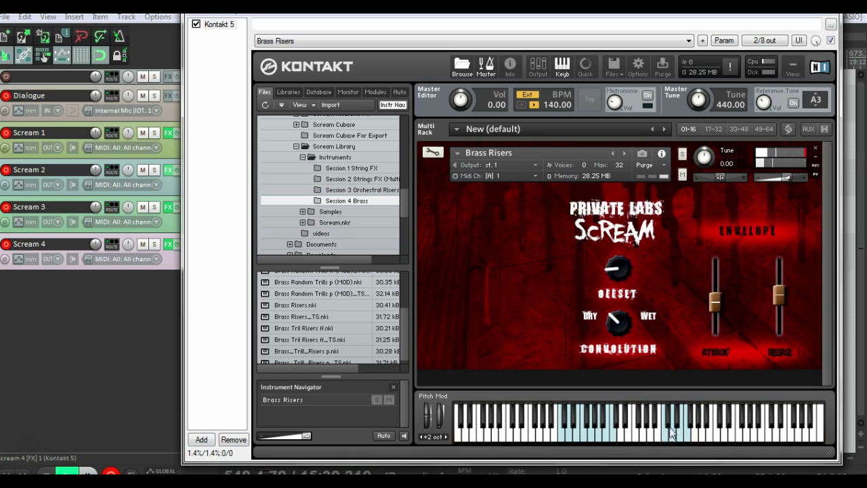
{"action": "left_click", "coordinate": [658, 429]}
{"action": "left_click", "coordinate": [553, 427]}
{"action": "left_click", "coordinate": [561, 433]}
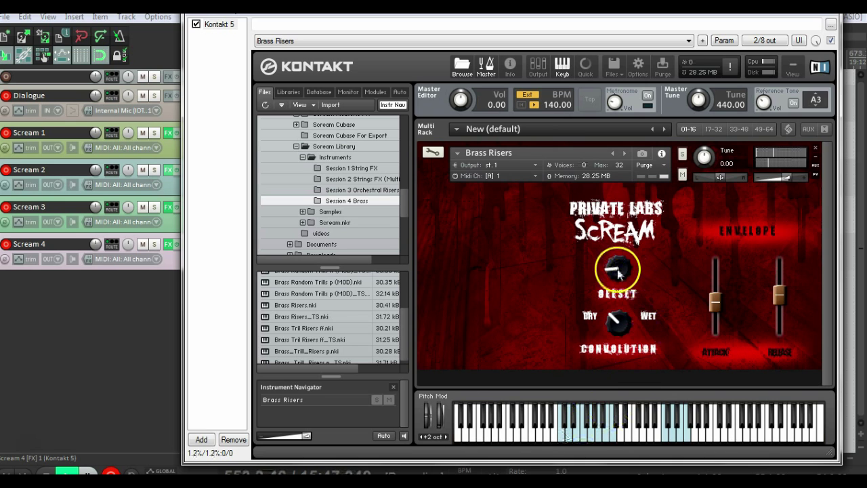
- Raise the Offset of Brass Risers in stages to about four fifths, replaying the lowest mapped note after each change
{"action": "left_click_drag", "start_coordinate": [618, 273], "coordinate": [618, 230]}
{"action": "left_click", "coordinate": [561, 434]}
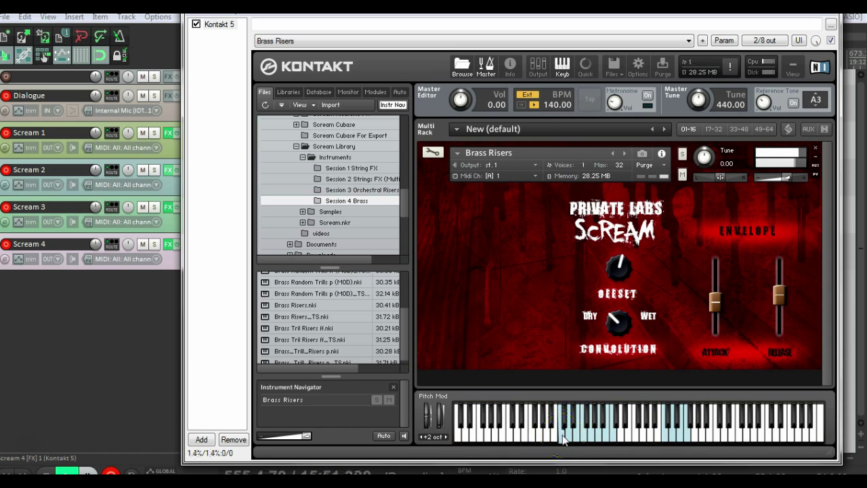
{"action": "left_click_drag", "start_coordinate": [619, 270], "coordinate": [619, 257]}
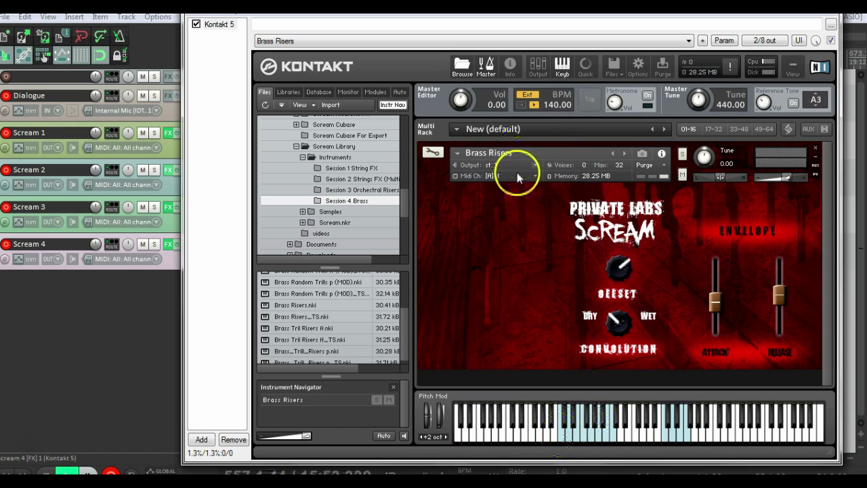
{"action": "left_click", "coordinate": [562, 435]}
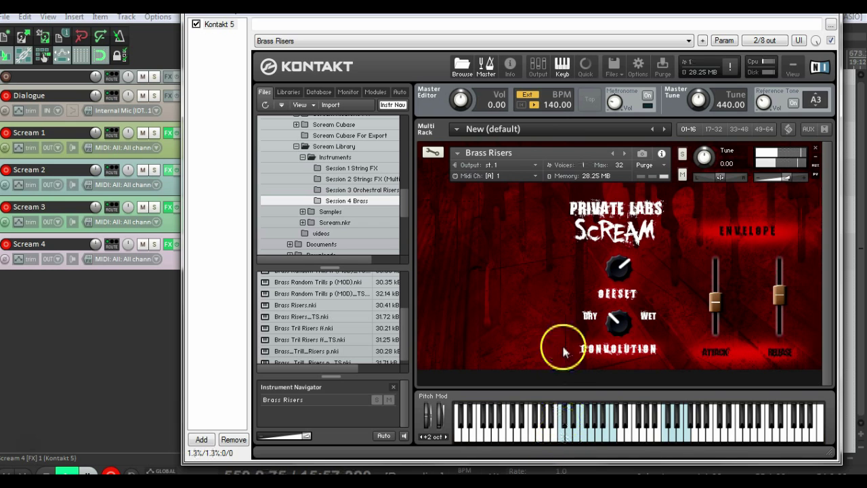
{"action": "left_click_drag", "start_coordinate": [624, 262], "coordinate": [624, 252]}
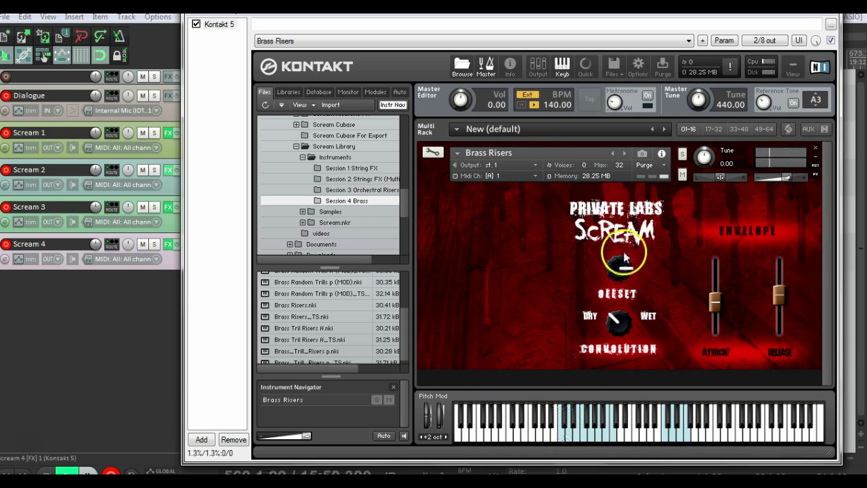
{"action": "left_click", "coordinate": [561, 438]}
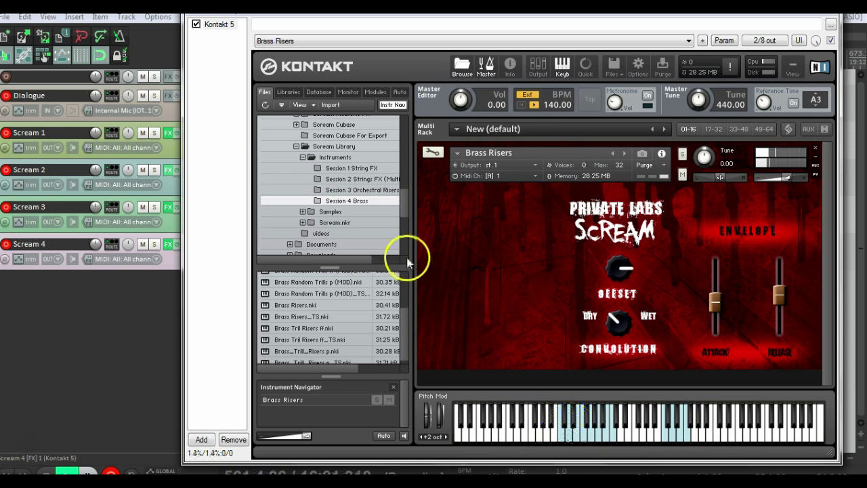
- Advance past Brass Risers_TS to the Brass Tril Risers ff instrument and audition notes in its mapped range
{"action": "left_click", "coordinate": [624, 154]}
{"action": "left_click", "coordinate": [624, 154]}
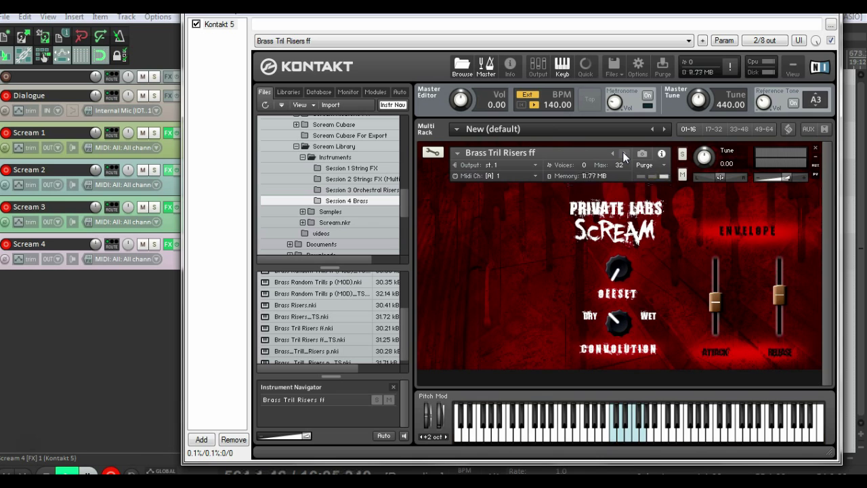
{"action": "left_click", "coordinate": [605, 408]}
{"action": "left_click", "coordinate": [620, 435]}
{"action": "left_click", "coordinate": [622, 438]}
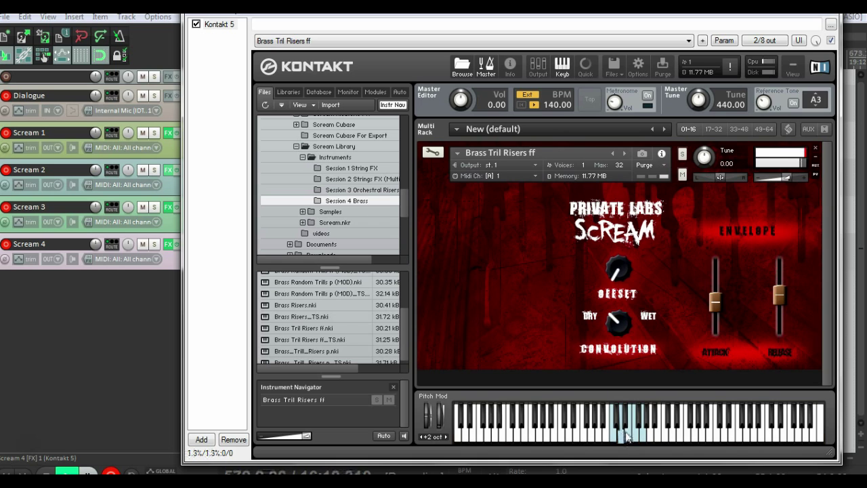
- Advance to Brass Tril Risers ff_TS and raise its Offset in stages to just over three fifths, playing a mapped note after each change
{"action": "left_click", "coordinate": [624, 154]}
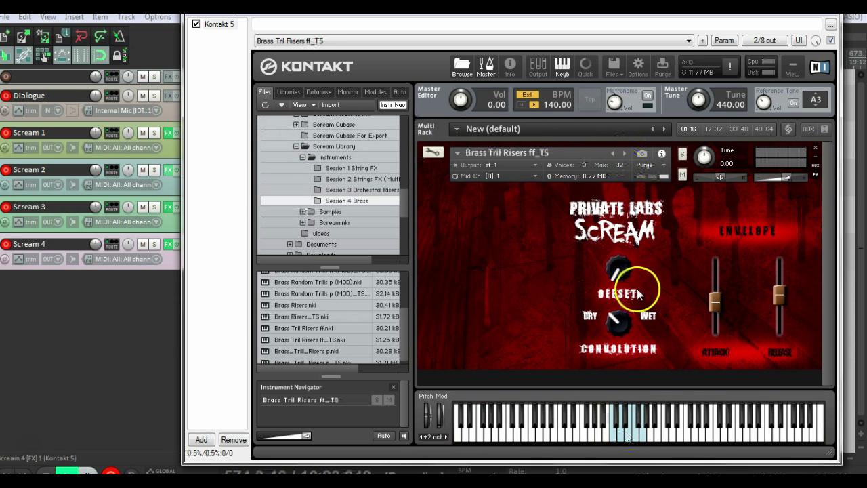
{"action": "left_click_drag", "start_coordinate": [614, 273], "coordinate": [617, 247]}
{"action": "left_click", "coordinate": [631, 423]}
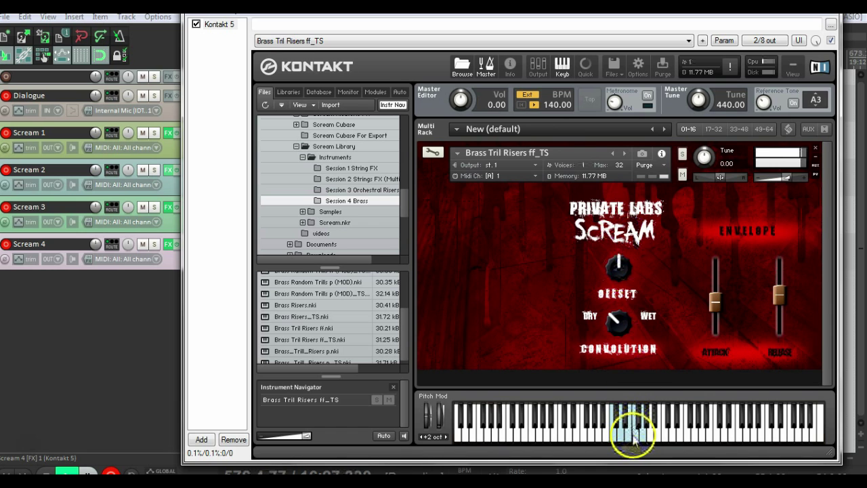
{"action": "left_click_drag", "start_coordinate": [620, 286], "coordinate": [622, 257]}
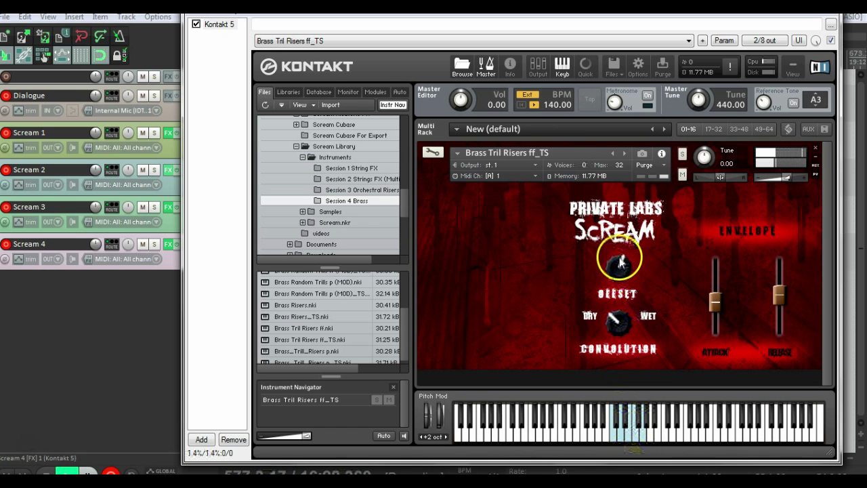
{"action": "left_click", "coordinate": [642, 433]}
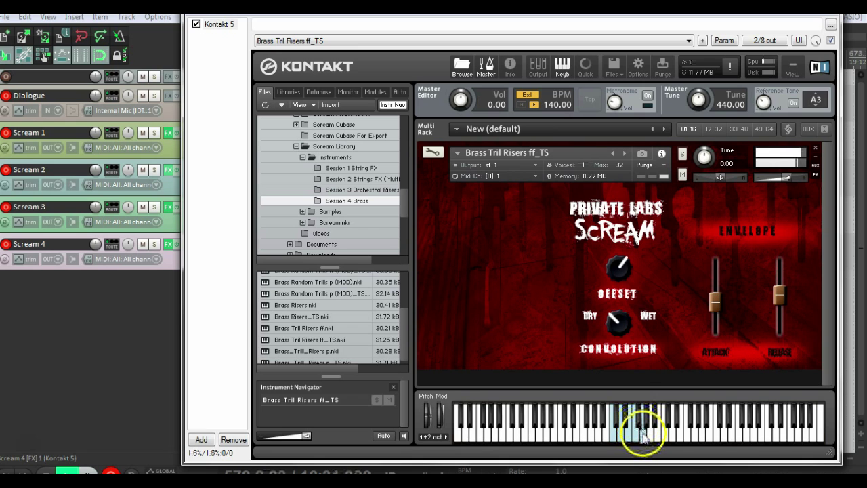
- Raise the Offset of Brass Tril Risers ff_TS further to about three quarters, auditioning different mapped notes between changes
{"action": "left_click_drag", "start_coordinate": [616, 266], "coordinate": [619, 256]}
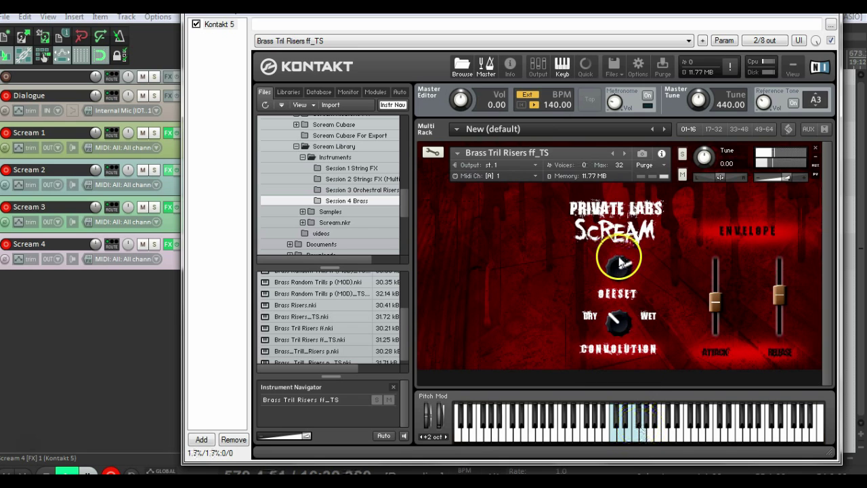
{"action": "left_click", "coordinate": [621, 437]}
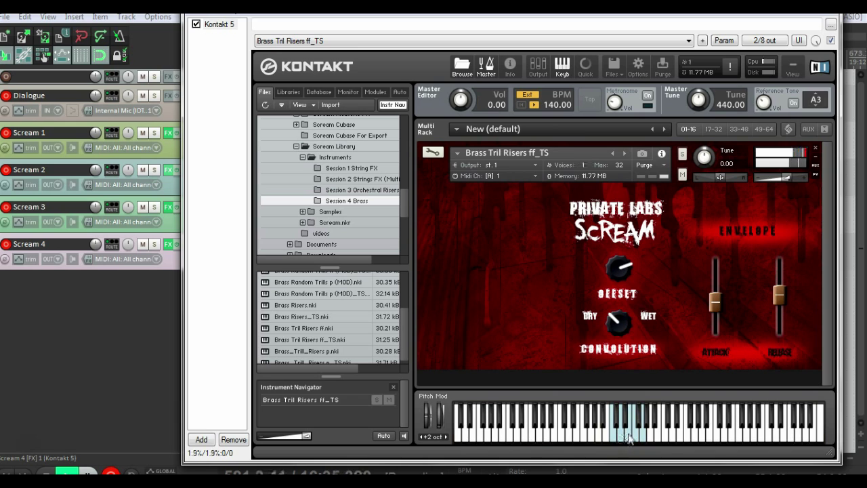
{"action": "left_click", "coordinate": [627, 434]}
{"action": "left_click_drag", "start_coordinate": [618, 277], "coordinate": [617, 248]}
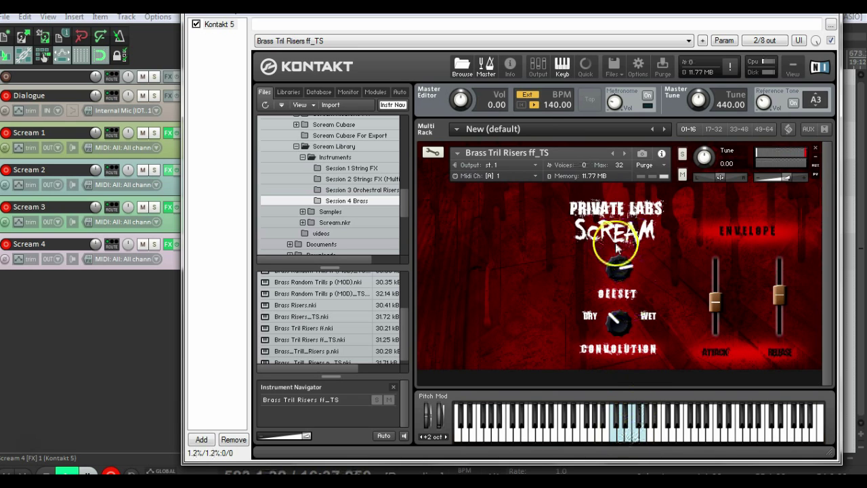
{"action": "left_click", "coordinate": [617, 437]}
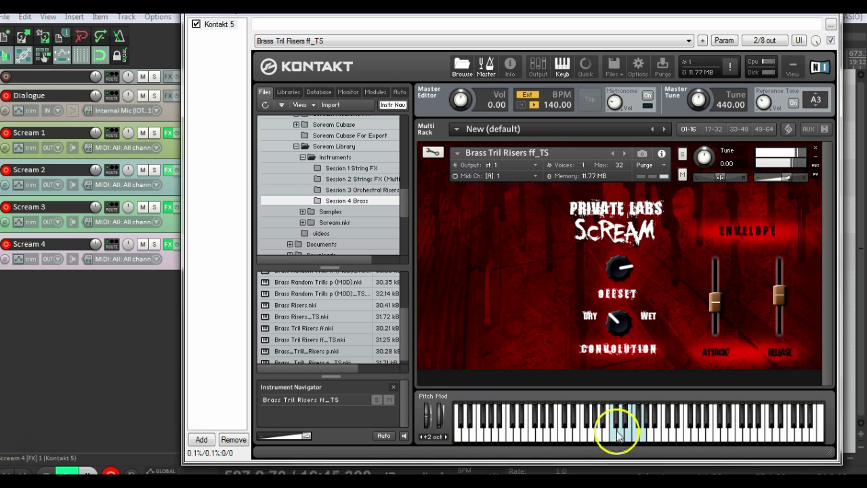
- Raise the envelope Attack of Brass Tril Risers ff_TS to about halfway and play notes across its mapped range
{"action": "left_click_drag", "start_coordinate": [719, 301], "coordinate": [720, 258]}
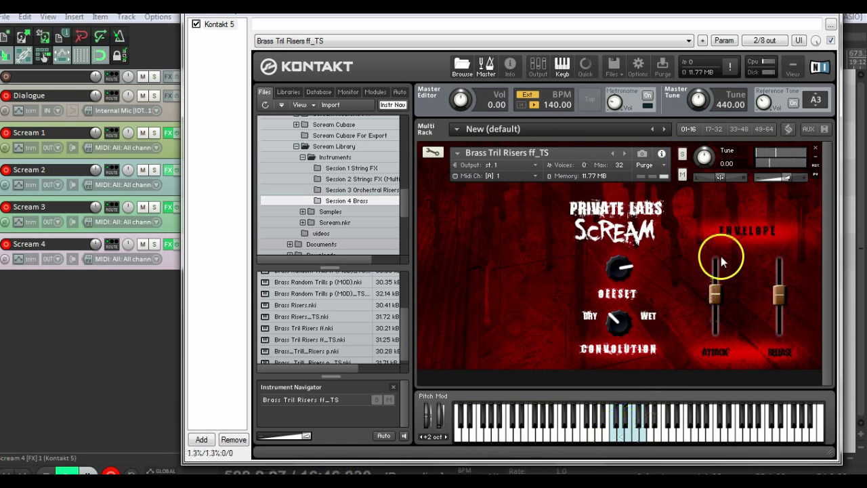
{"action": "left_click", "coordinate": [620, 433]}
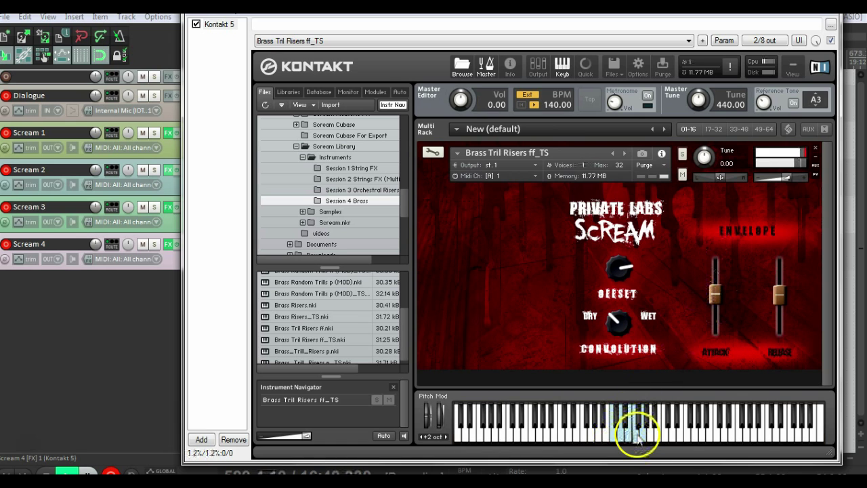
{"action": "left_click", "coordinate": [640, 433]}
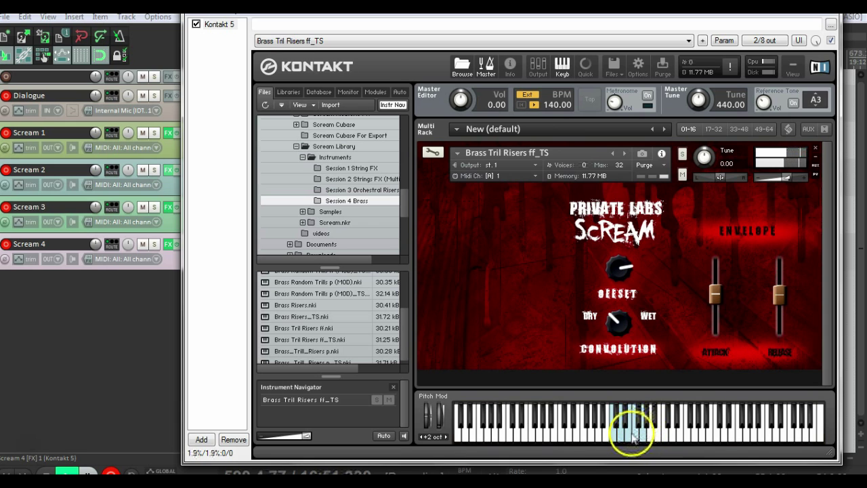
{"action": "left_click", "coordinate": [629, 433]}
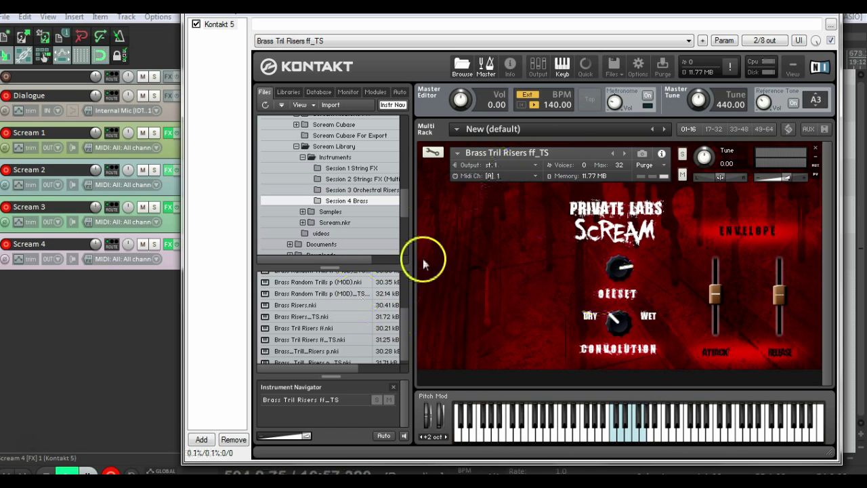
- Advance to Brass_Trill_Risers p, audition a low mapped note and raise the Offset to about two thirds
{"action": "scroll", "coordinate": [400, 315], "scroll_direction": "down", "scroll_amount": 1}
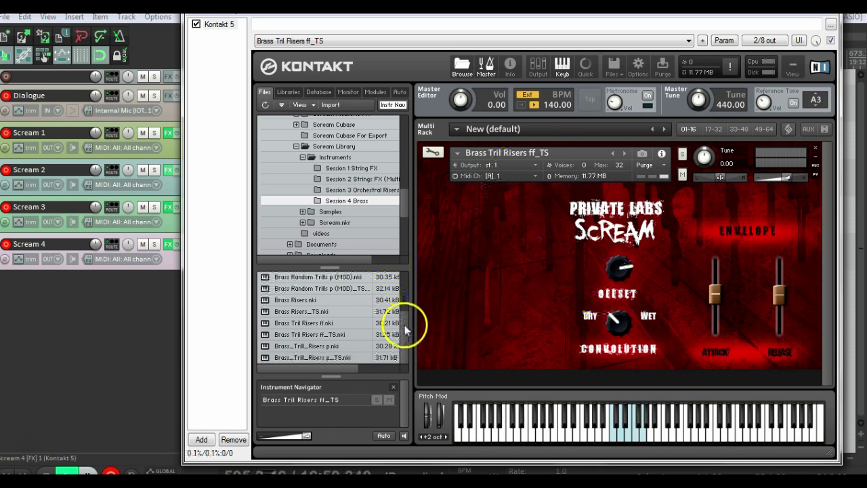
{"action": "left_click", "coordinate": [628, 154]}
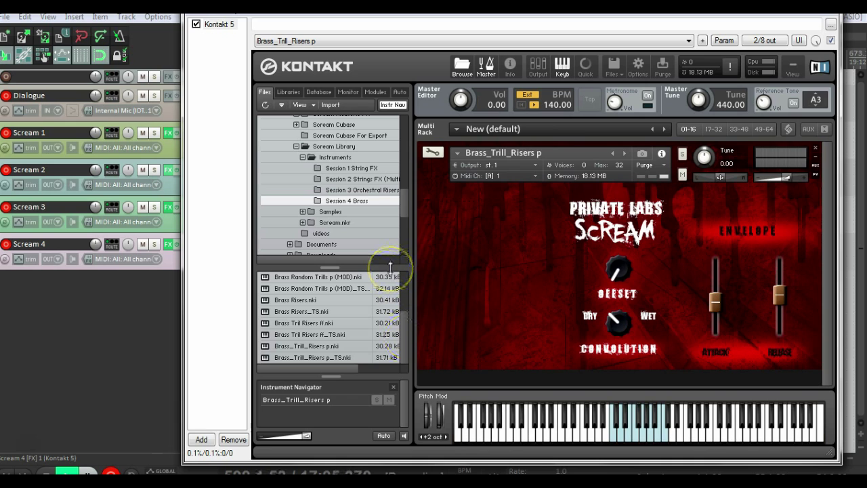
{"action": "left_click", "coordinate": [620, 434]}
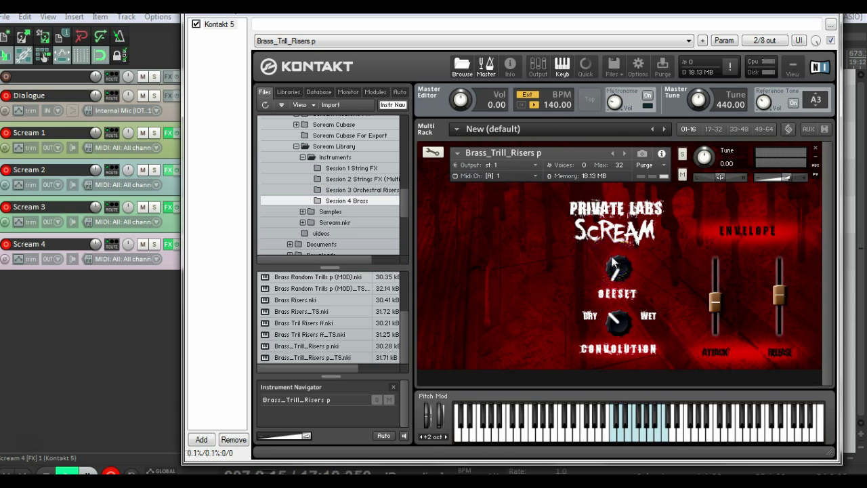
{"action": "left_click_drag", "start_coordinate": [613, 261], "coordinate": [615, 217]}
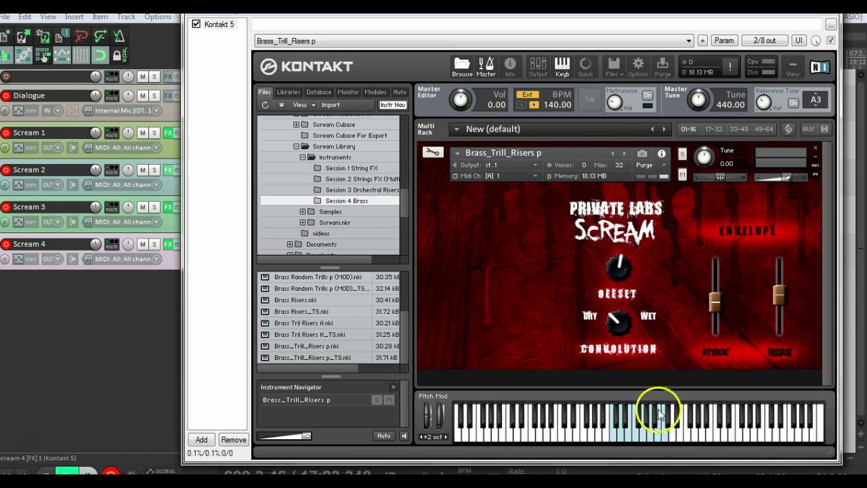
{"action": "left_click_drag", "start_coordinate": [621, 274], "coordinate": [620, 260]}
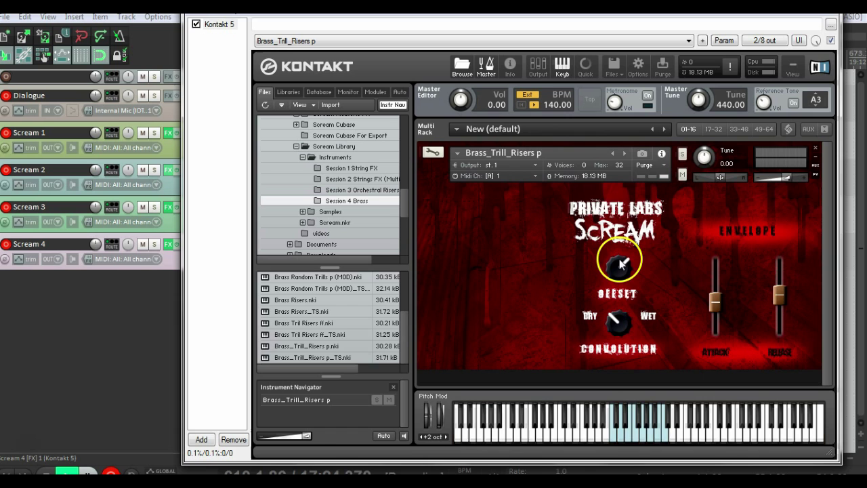
- Advance to the Brass_Trill_Risers p_TS instrument and audition notes around its lower mapped range
{"action": "left_click", "coordinate": [624, 153]}
{"action": "left_click", "coordinate": [626, 433]}
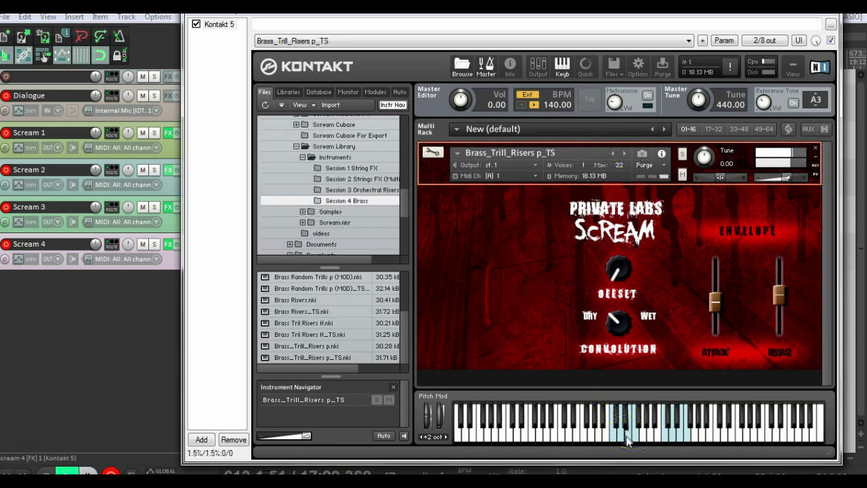
{"action": "left_click", "coordinate": [645, 434]}
- Raise the Offset of Brass_Trill_Risers p_TS to about two fifths, playing low notes of its upper mapped range before and after
{"action": "left_click", "coordinate": [668, 438]}
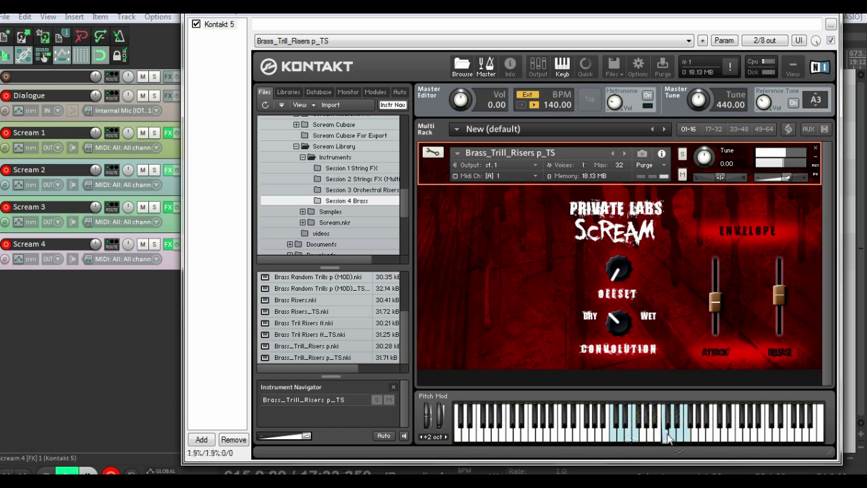
{"action": "left_click", "coordinate": [667, 437]}
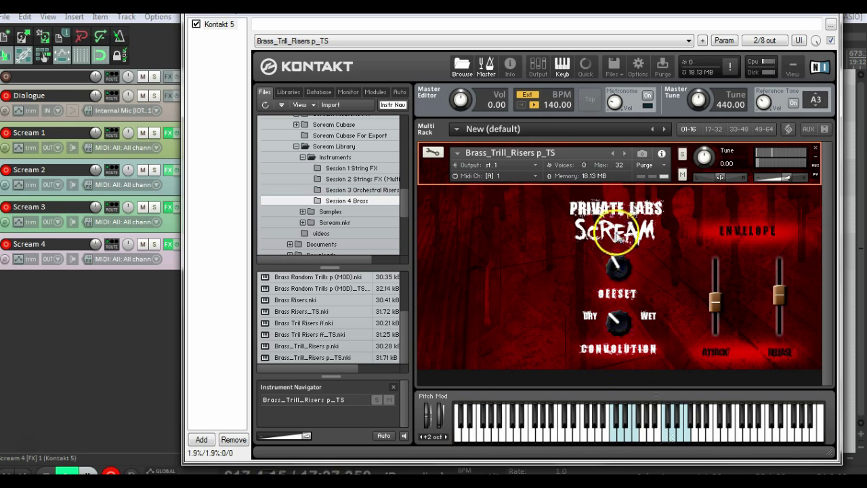
{"action": "left_click", "coordinate": [669, 436]}
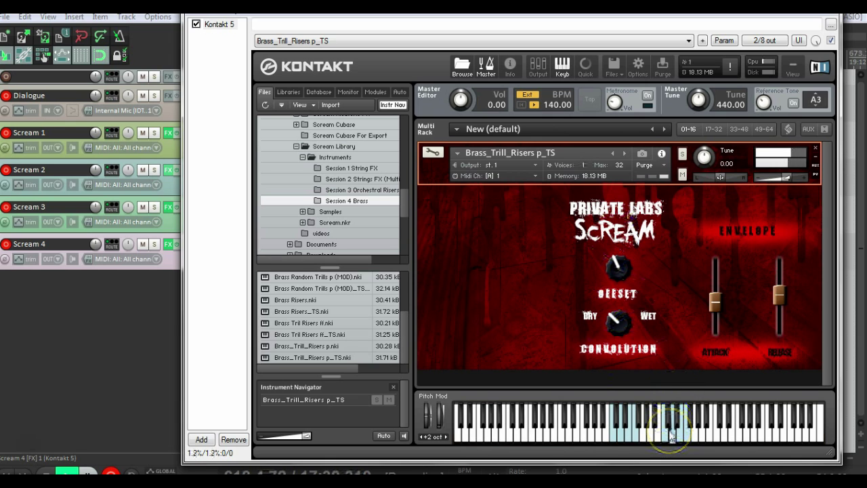